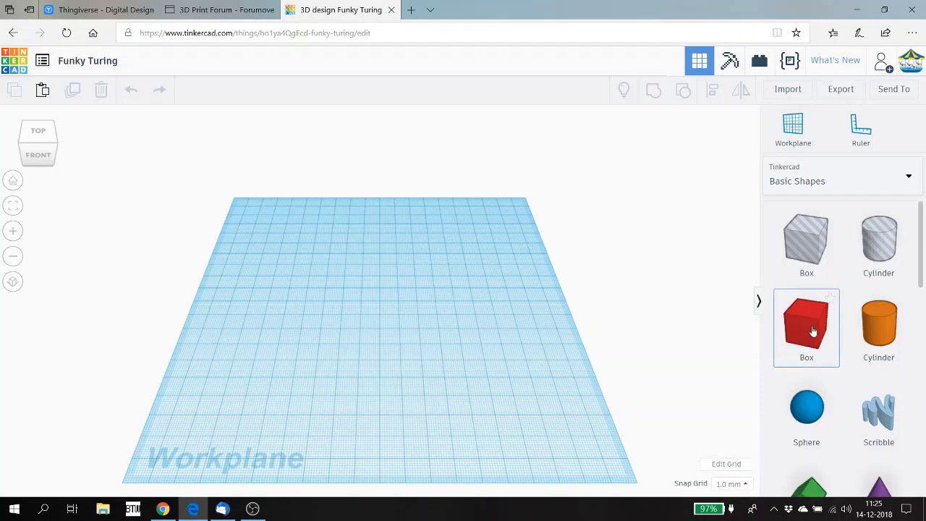
Step: Place a red solid box near the centre of the workplane
{"action": "left_click_drag", "start_coordinate": [813, 330], "coordinate": [414, 328]}
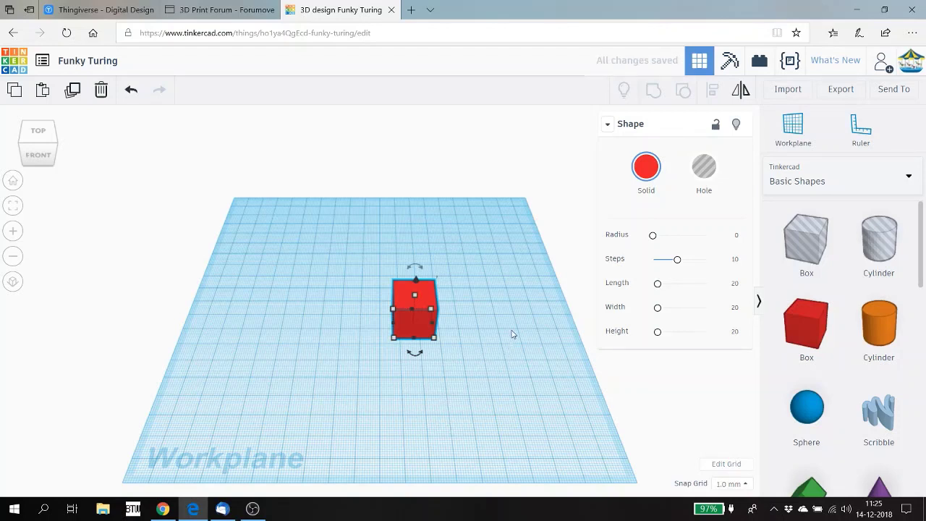
{"action": "left_click", "coordinate": [713, 174]}
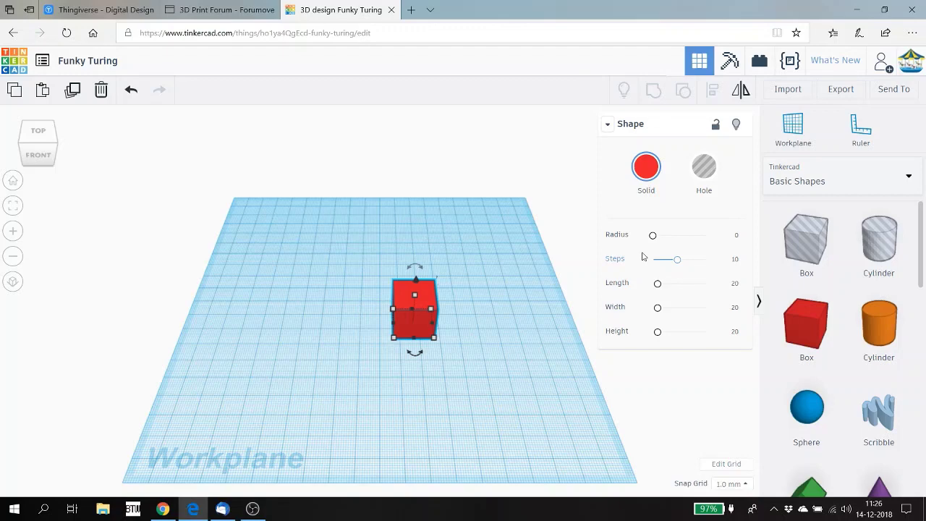
{"action": "key", "text": "f"}
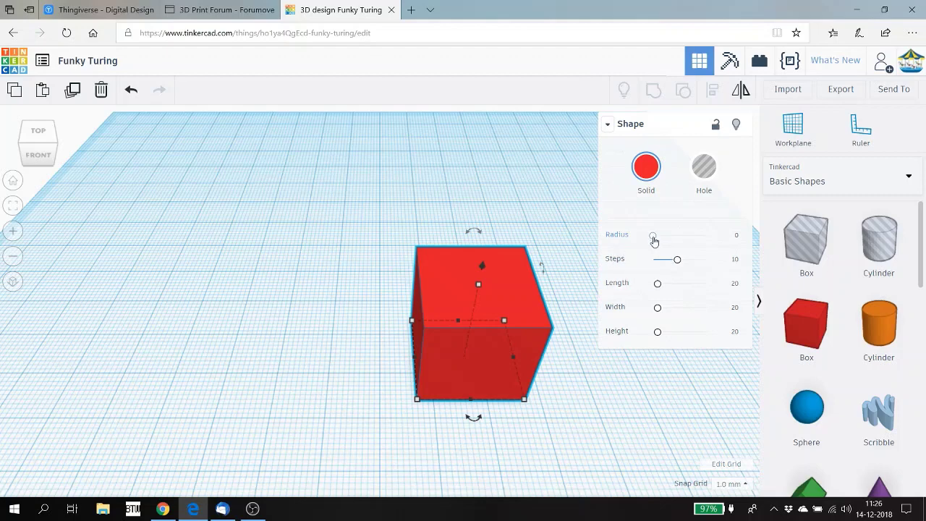
Step: Try rounding the box with a radius of about 11.61, and return it to radius 0 with 10 steps
{"action": "left_click_drag", "start_coordinate": [655, 237], "coordinate": [684, 238]}
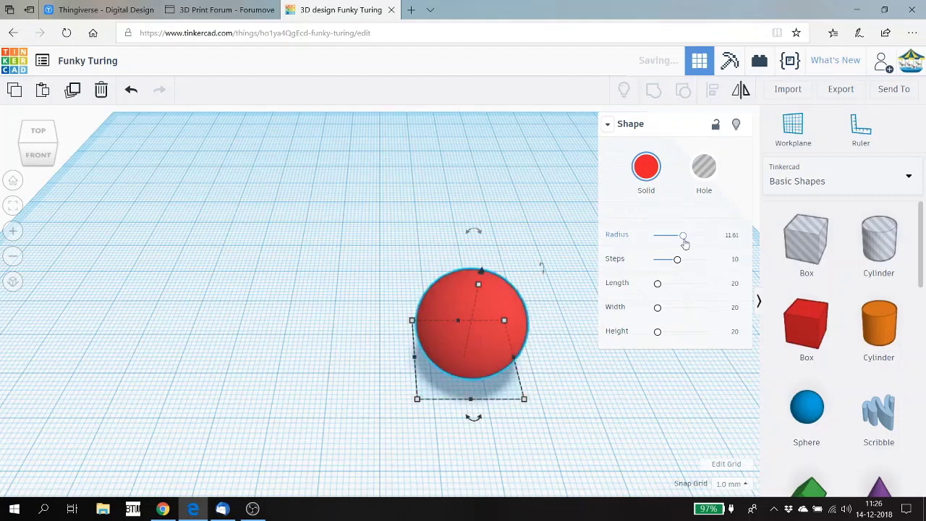
{"action": "left_click_drag", "start_coordinate": [684, 242], "coordinate": [609, 246]}
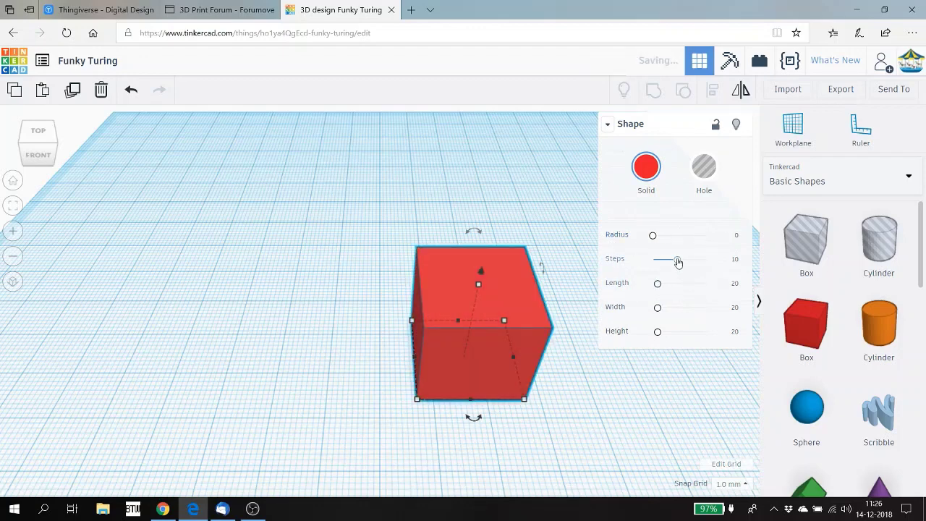
{"action": "left_click_drag", "start_coordinate": [678, 262], "coordinate": [678, 260]}
{"action": "mouse_move", "coordinate": [673, 263]}
{"action": "left_mouse_down"}
{"action": "mouse_move", "coordinate": [730, 266]}
{"action": "mouse_move", "coordinate": [670, 264]}
{"action": "mouse_move", "coordinate": [680, 267]}
{"action": "left_mouse_up"}
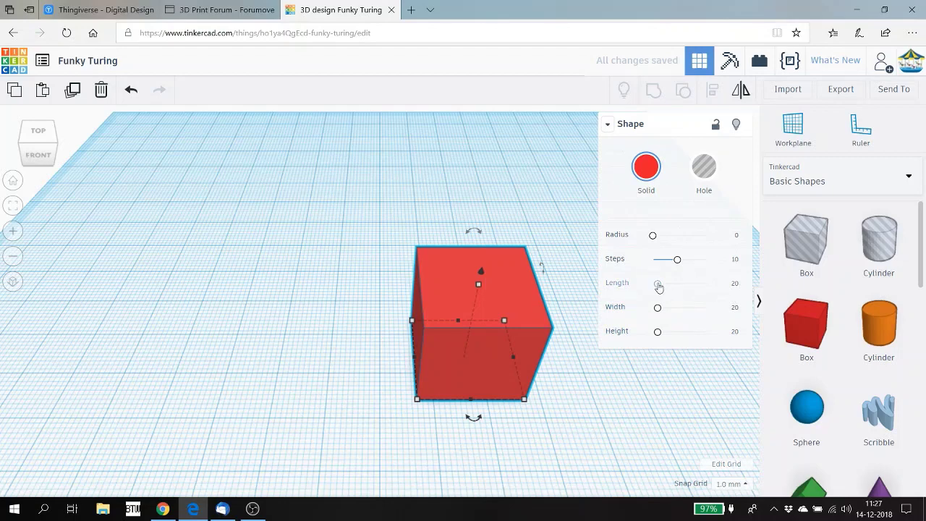
Step: Try lengthening the box slightly, and set its length to 20
{"action": "mouse_move", "coordinate": [658, 284]}
{"action": "left_mouse_down"}
{"action": "mouse_move", "coordinate": [676, 284]}
{"action": "mouse_move", "coordinate": [652, 288]}
{"action": "mouse_move", "coordinate": [661, 285]}
{"action": "left_mouse_up"}
{"action": "left_click", "coordinate": [731, 284]}
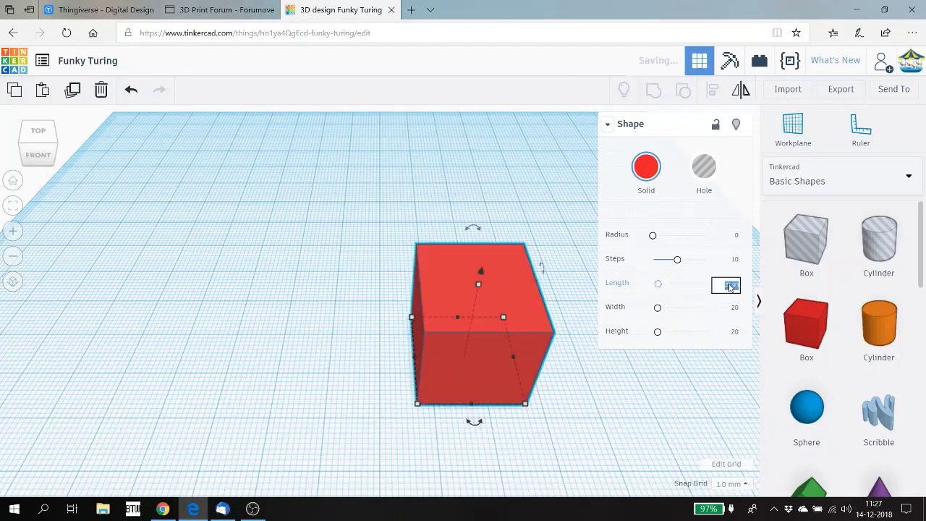
{"action": "type", "text": "20"}
{"action": "key", "text": "Return"}
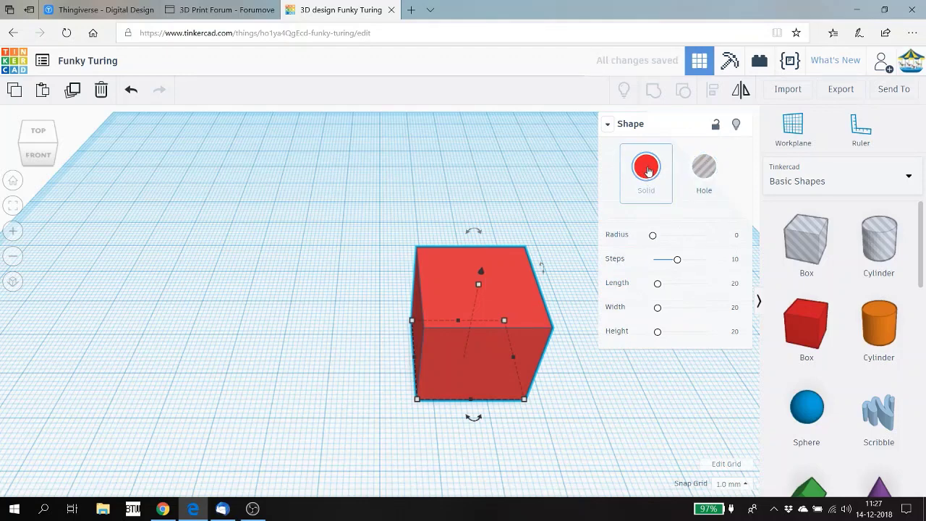
Step: Turn the box into a hole and back into a solid, and recolour it with the darker orange preset
{"action": "left_click", "coordinate": [715, 172]}
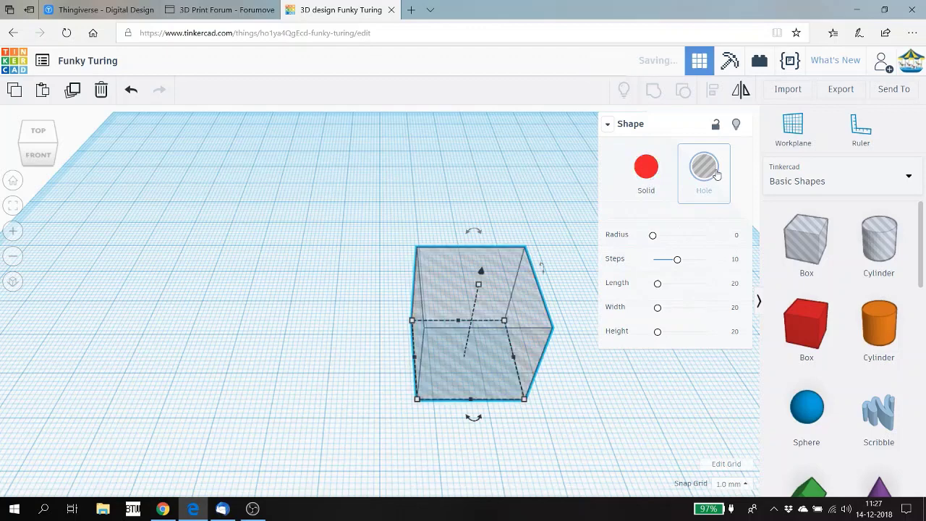
{"action": "left_click", "coordinate": [642, 168]}
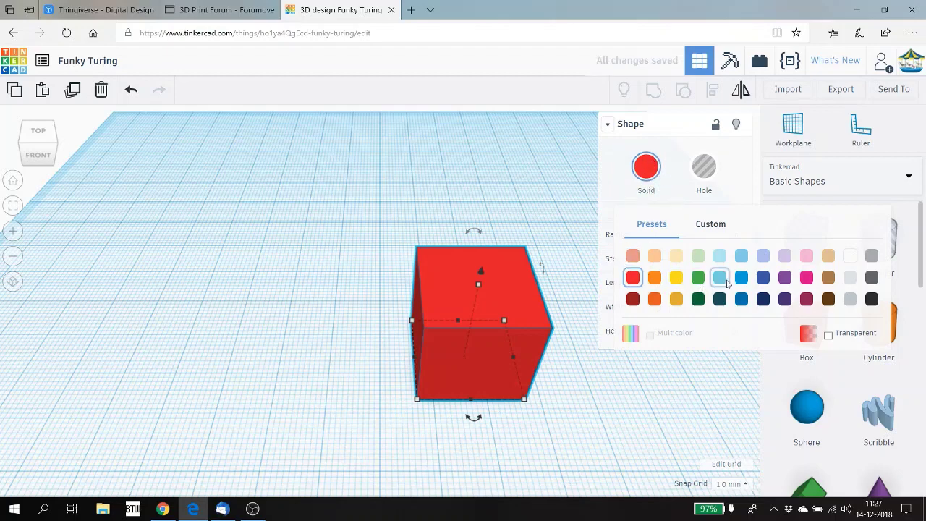
{"action": "left_click", "coordinate": [654, 299]}
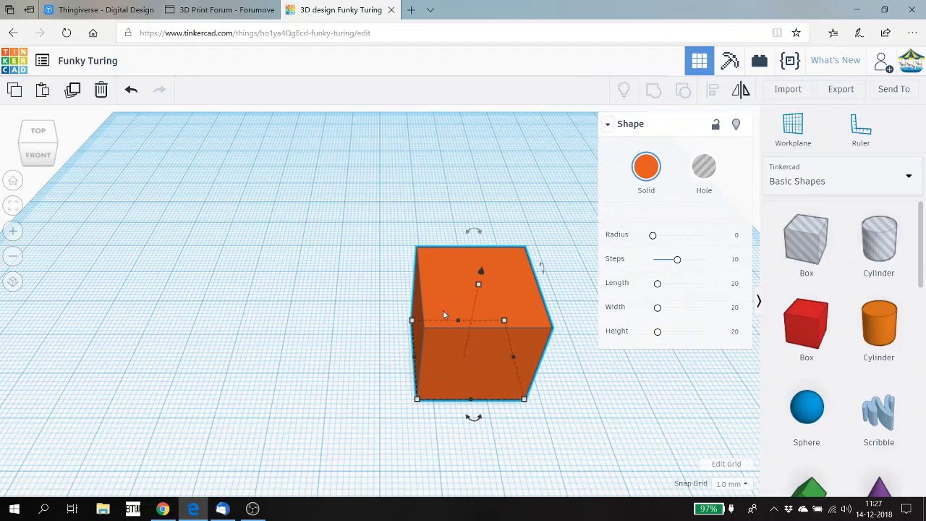
Step: Delete the box and place an orange solid cylinder near the centre of the workplane
{"action": "key", "text": "Delete"}
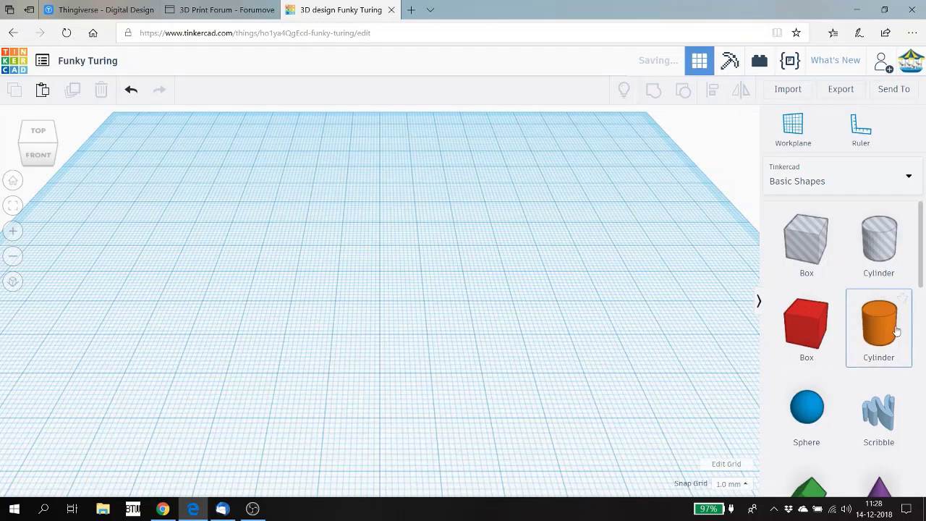
{"action": "left_click_drag", "start_coordinate": [824, 340], "coordinate": [428, 317]}
{"action": "left_click_drag", "start_coordinate": [467, 365], "coordinate": [467, 365]}
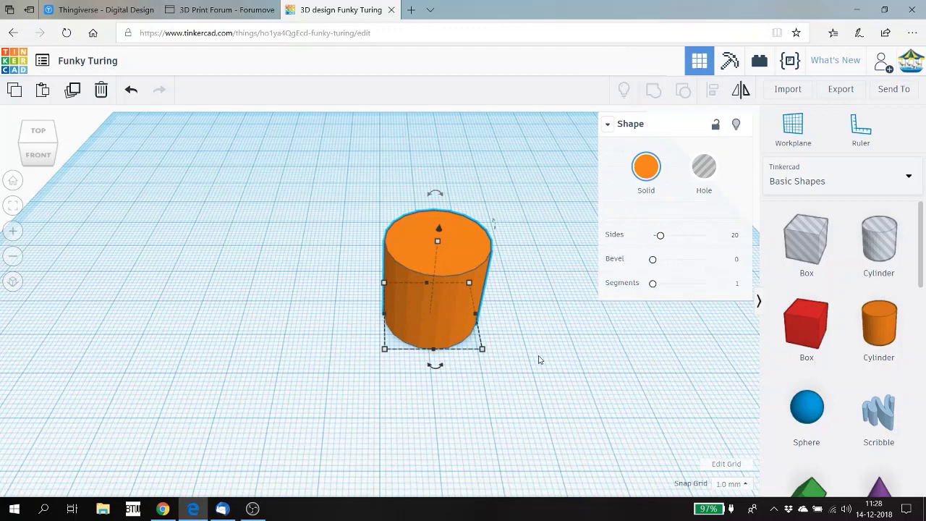
Step: Move the cylinder about 9 mm to the left on the workplane and set its sides to 64
{"action": "scroll", "coordinate": [539, 359], "scroll_direction": "up", "scroll_amount": 5}
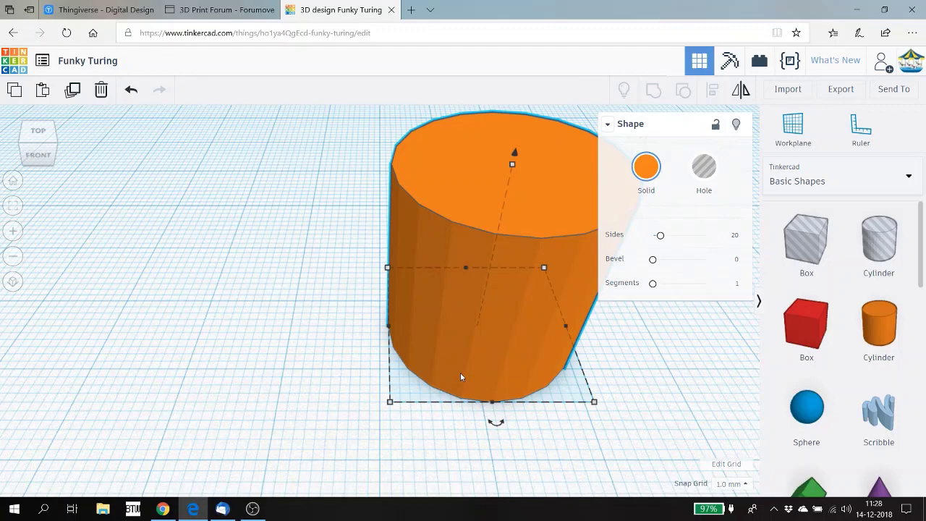
{"action": "left_click_drag", "start_coordinate": [446, 203], "coordinate": [329, 202]}
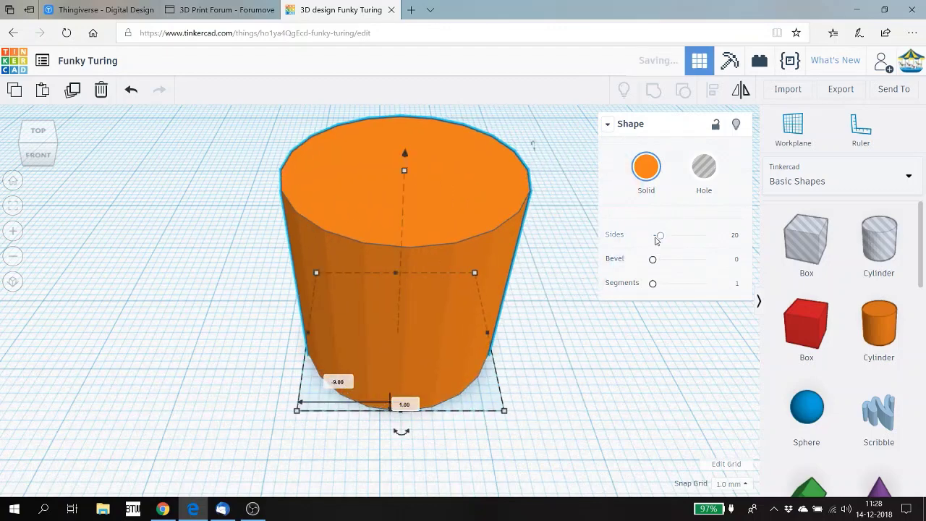
{"action": "left_click_drag", "start_coordinate": [663, 241], "coordinate": [739, 241]}
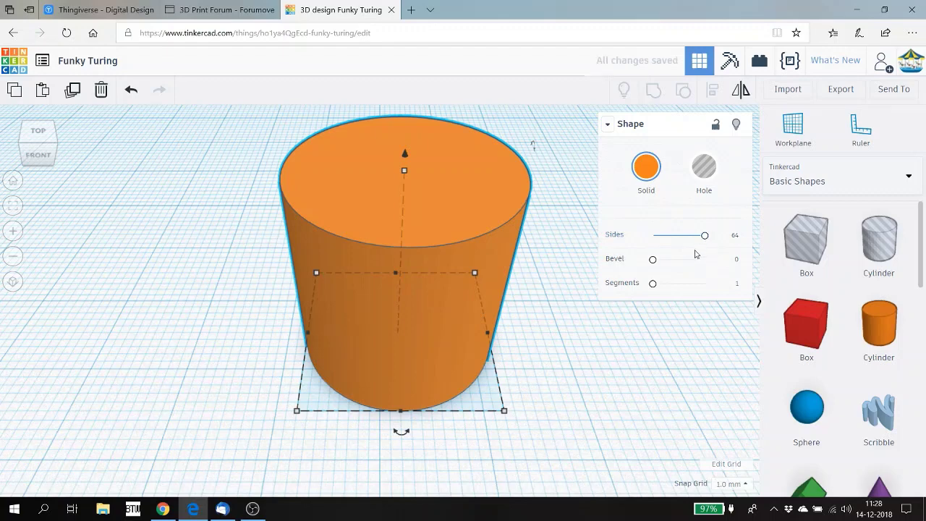
Step: Try out the cylinder's bevel and 10 segments, and return them to bevel 0 and 1 segment
{"action": "left_click_drag", "start_coordinate": [655, 265], "coordinate": [635, 290]}
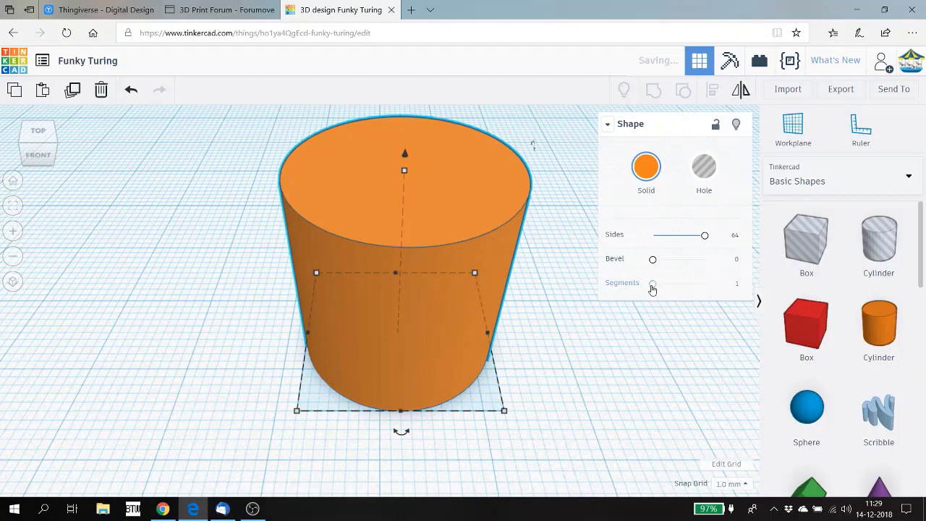
{"action": "left_click_drag", "start_coordinate": [652, 285], "coordinate": [707, 284]}
{"action": "left_click", "coordinate": [705, 285]}
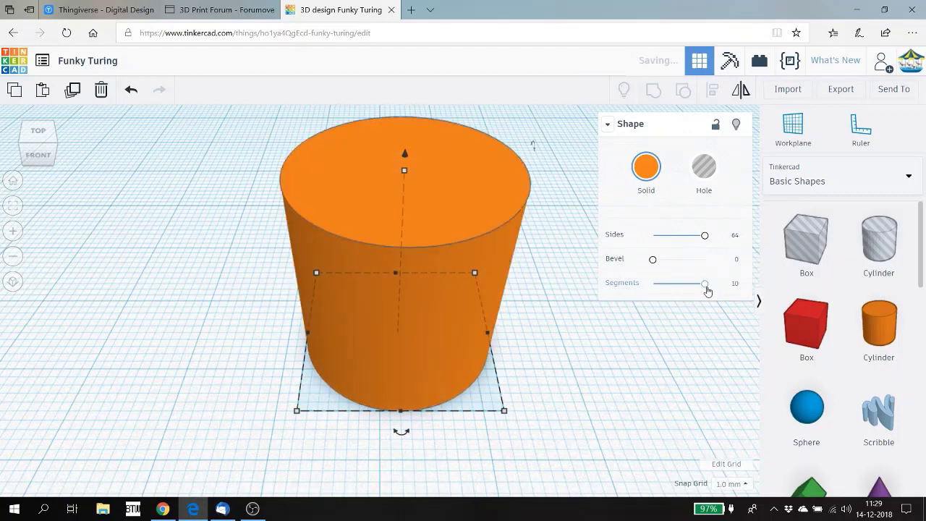
{"action": "left_click_drag", "start_coordinate": [705, 287], "coordinate": [652, 284]}
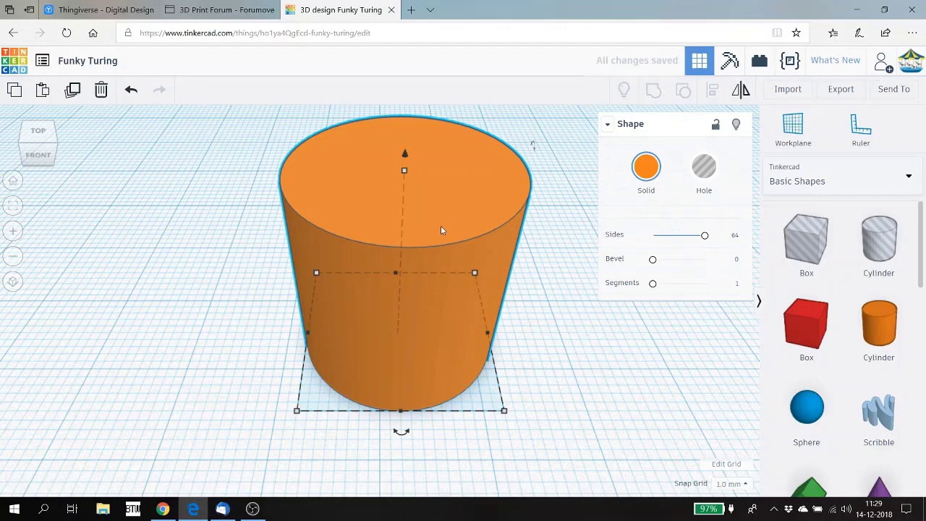
Step: Delete the cylinder and place a ruler left of the workplane's centre
{"action": "key", "text": "Delete"}
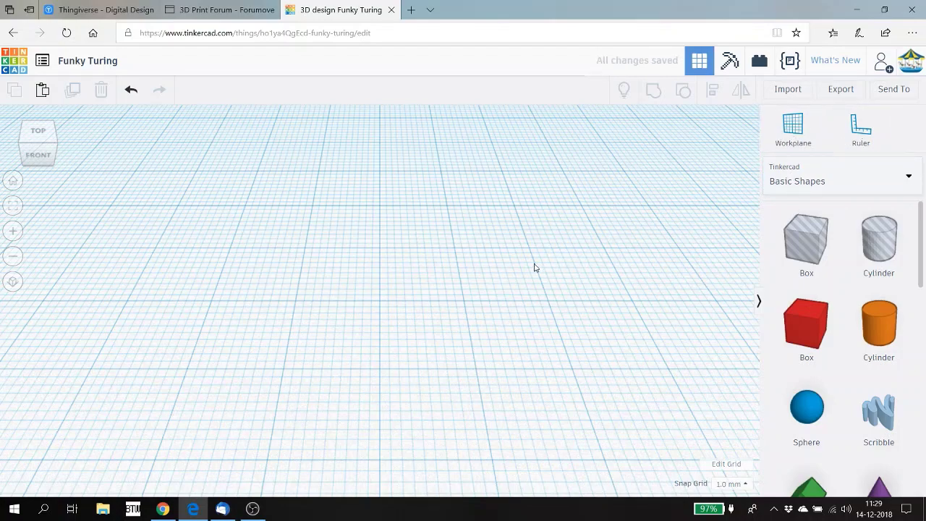
{"action": "scroll", "coordinate": [535, 268], "scroll_direction": "down", "scroll_amount": 5}
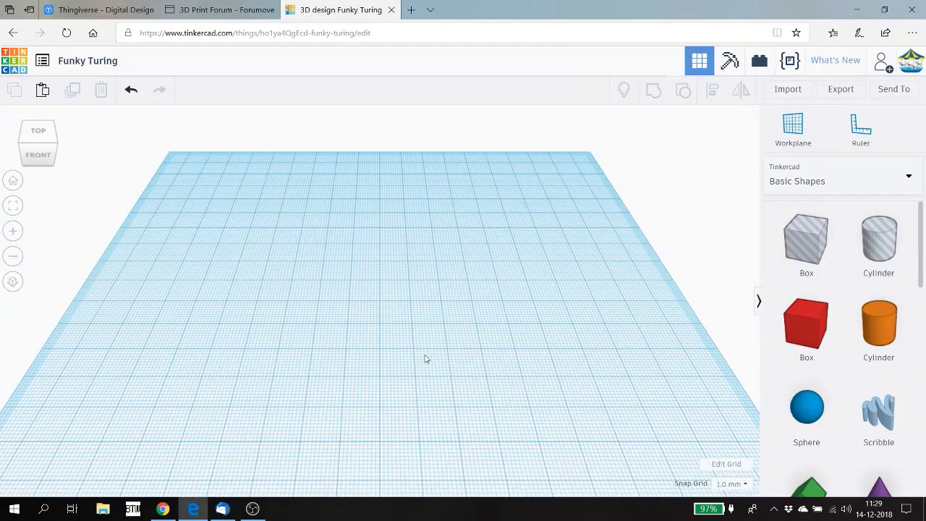
{"action": "left_click", "coordinate": [855, 133]}
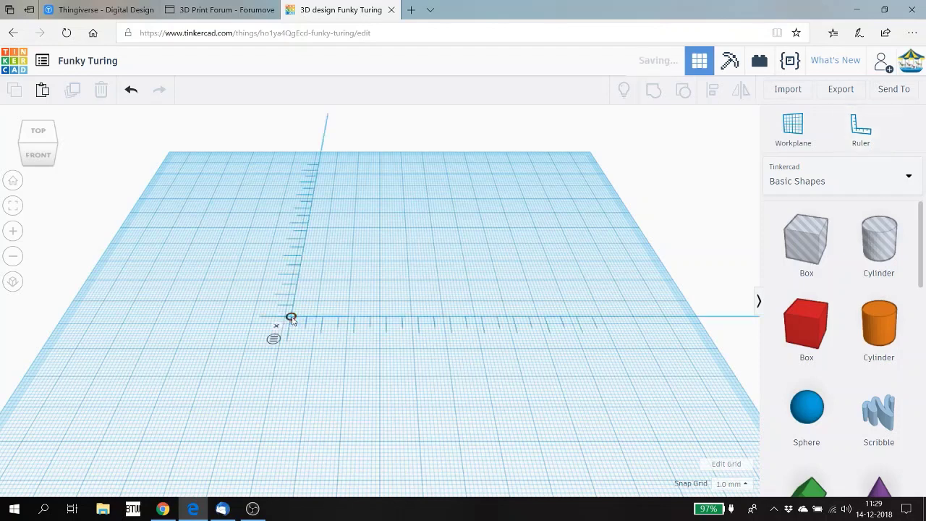
{"action": "left_click", "coordinate": [291, 316]}
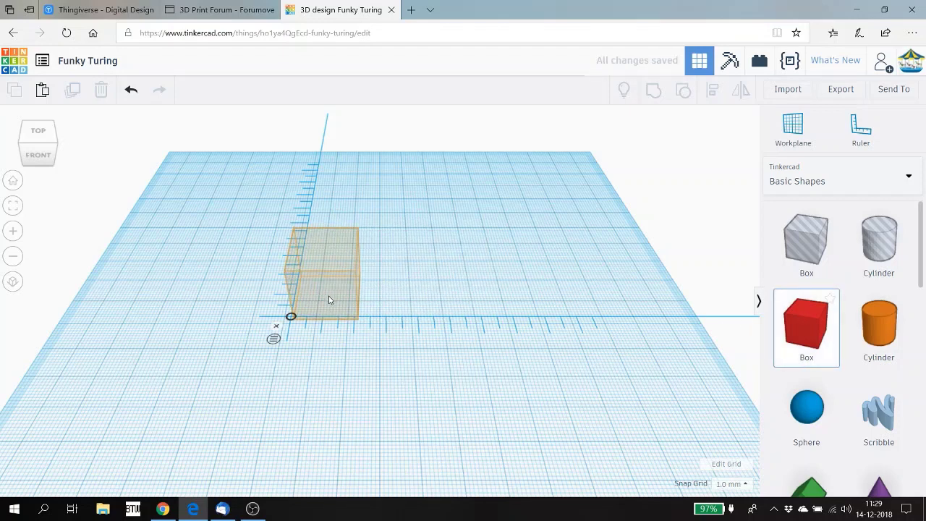
Step: Place a red box against the ruler's origin to inspect its dimensions, and delete the box
{"action": "left_click", "coordinate": [329, 298]}
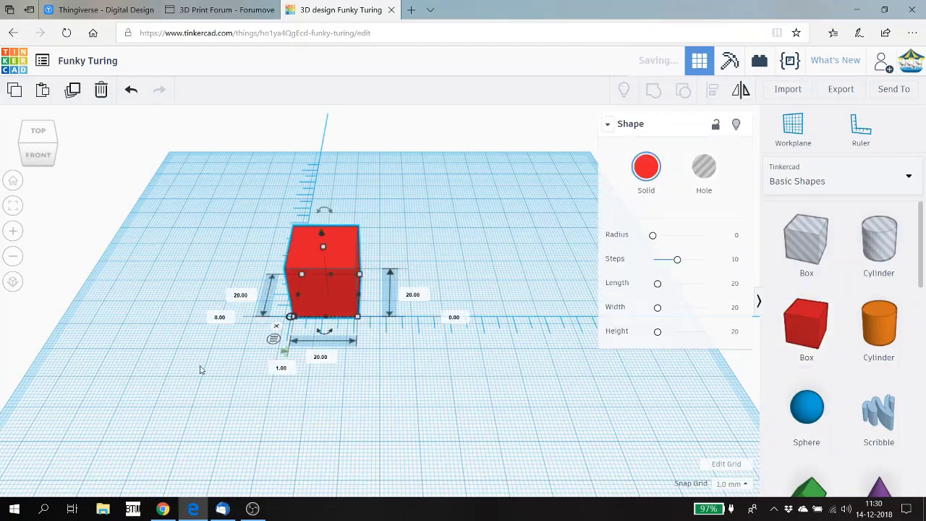
{"action": "scroll", "coordinate": [200, 370], "scroll_direction": "up", "scroll_amount": 5}
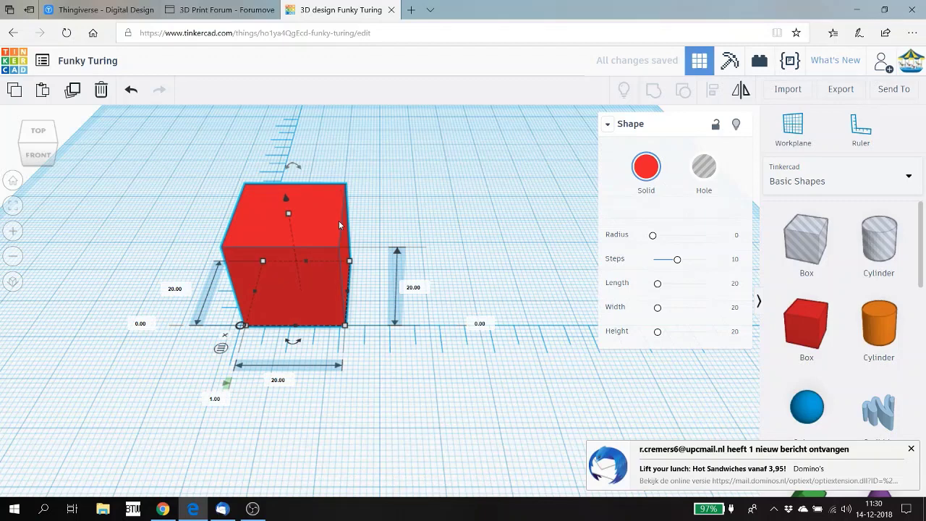
{"action": "key", "text": "Delete"}
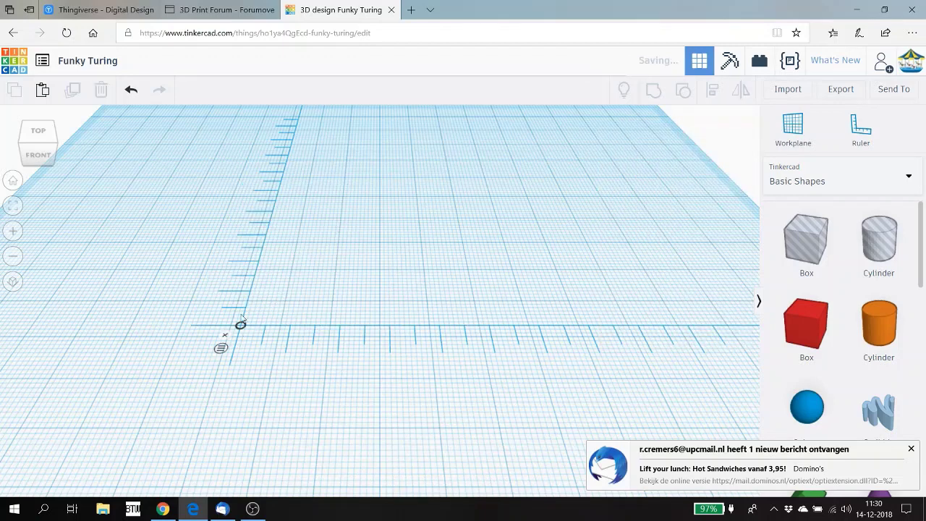
Step: Pick up the Ruler again so that the placed one is removed from the workplane
{"action": "left_click", "coordinate": [854, 134]}
{"action": "left_click", "coordinate": [620, 281]}
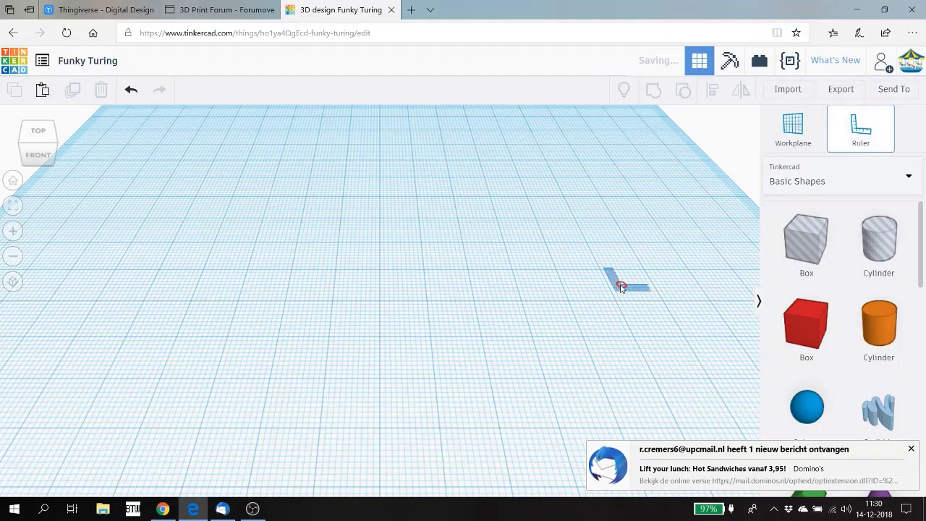
{"action": "scroll", "coordinate": [620, 283], "scroll_direction": "down", "scroll_amount": 2}
{"action": "scroll", "coordinate": [620, 289], "scroll_direction": "down", "scroll_amount": 2}
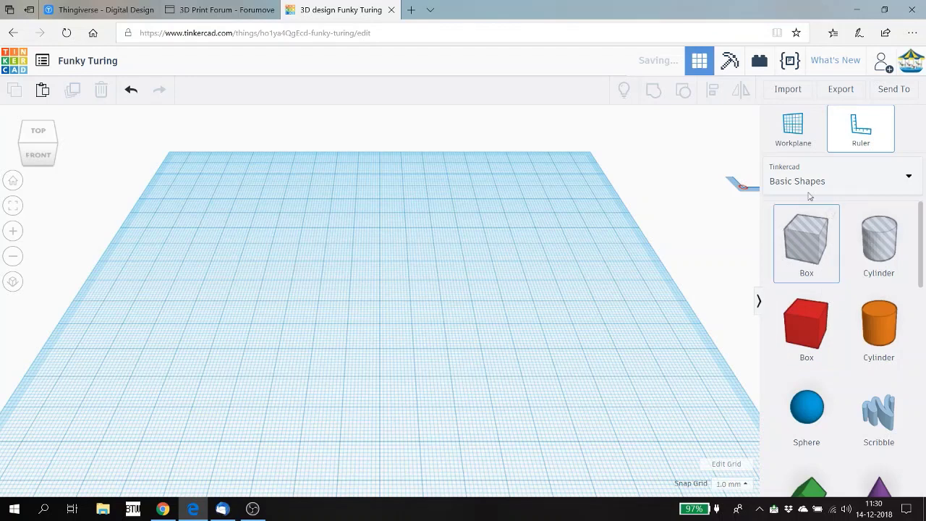
{"action": "left_click", "coordinate": [912, 183]}
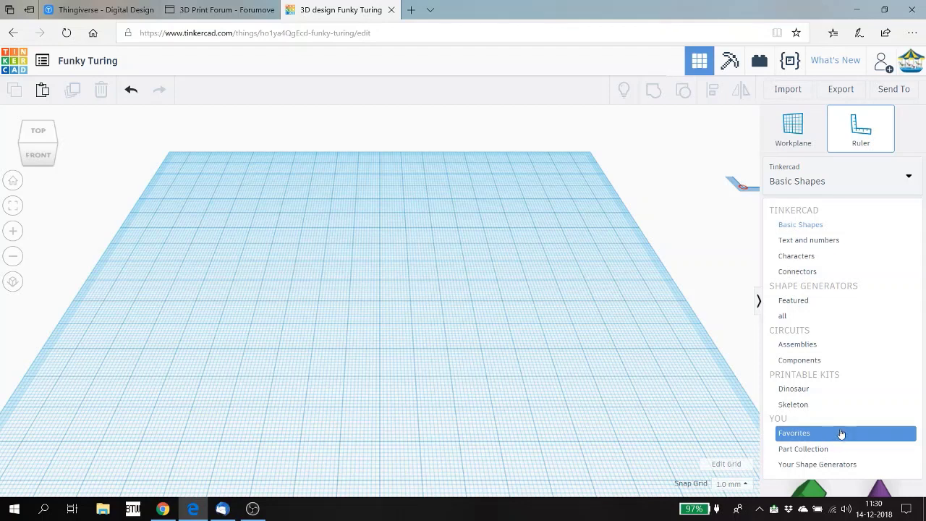
{"action": "left_click", "coordinate": [910, 184]}
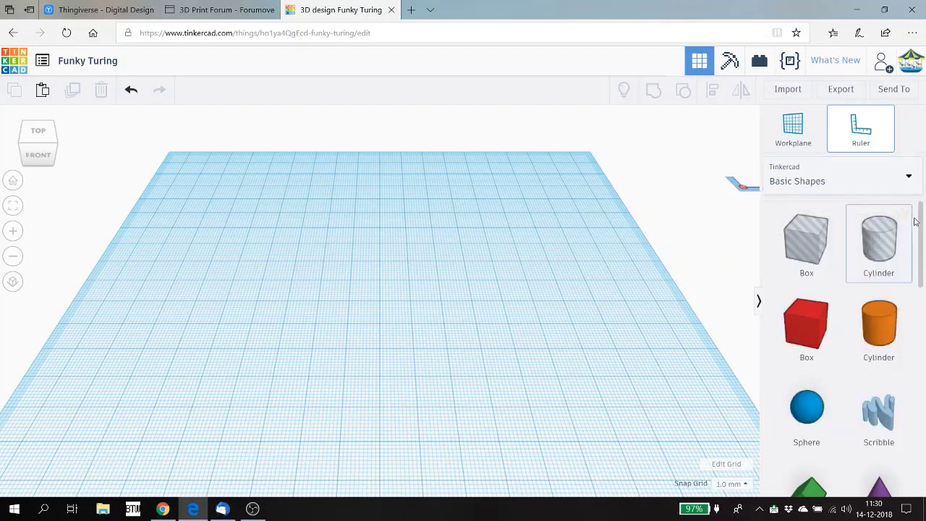
{"action": "scroll", "coordinate": [922, 232], "scroll_direction": "down", "scroll_amount": 2}
{"action": "scroll", "coordinate": [923, 227], "scroll_direction": "up", "scroll_amount": 2}
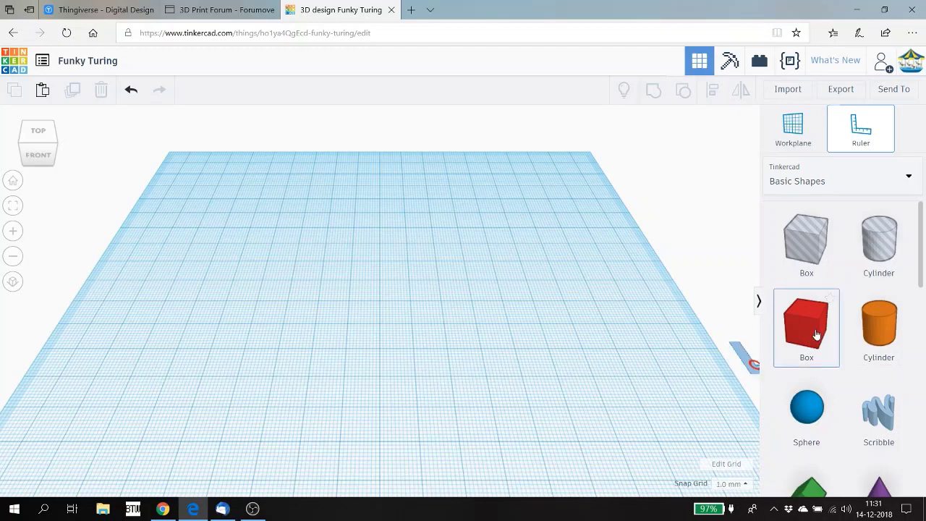
Step: Place a solid box, a solid cylinder and a sphere in a row along the back of the workplane
{"action": "left_click_drag", "start_coordinate": [817, 335], "coordinate": [250, 220]}
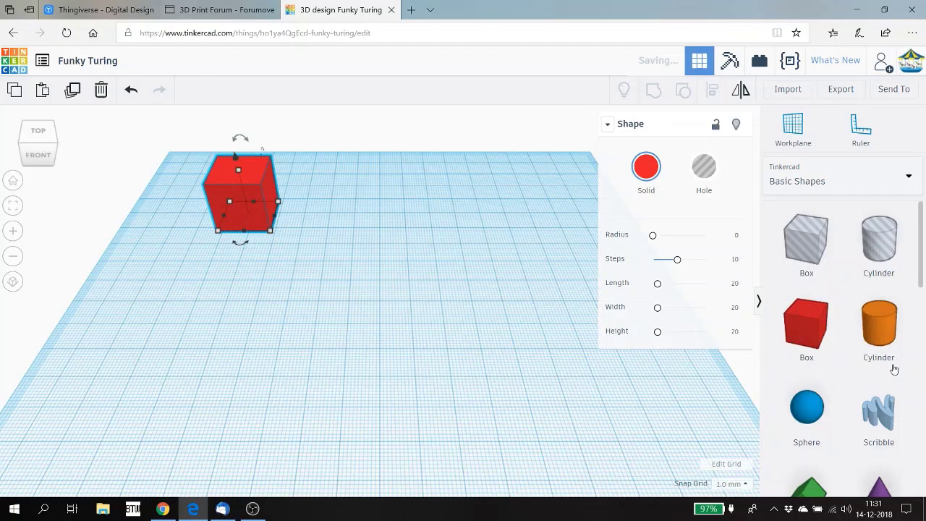
{"action": "left_click_drag", "start_coordinate": [883, 344], "coordinate": [345, 216]}
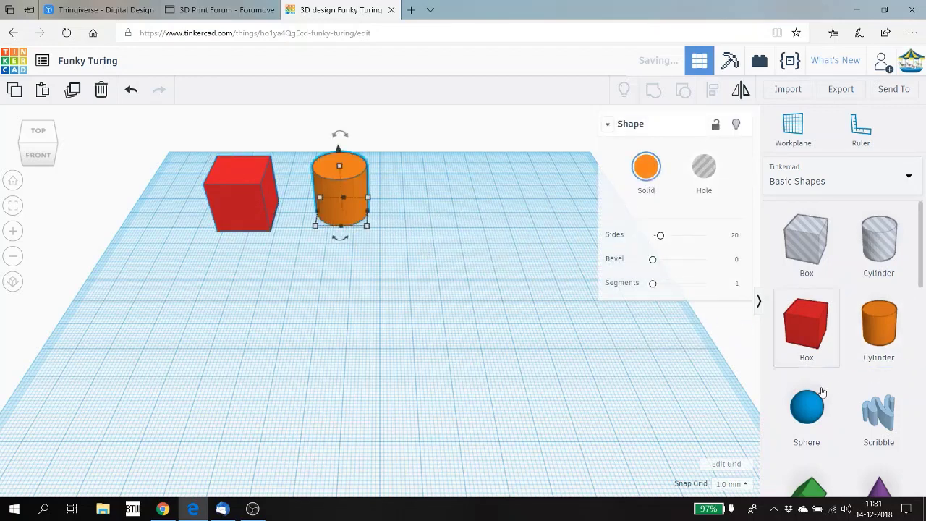
{"action": "left_click_drag", "start_coordinate": [800, 408], "coordinate": [441, 228]}
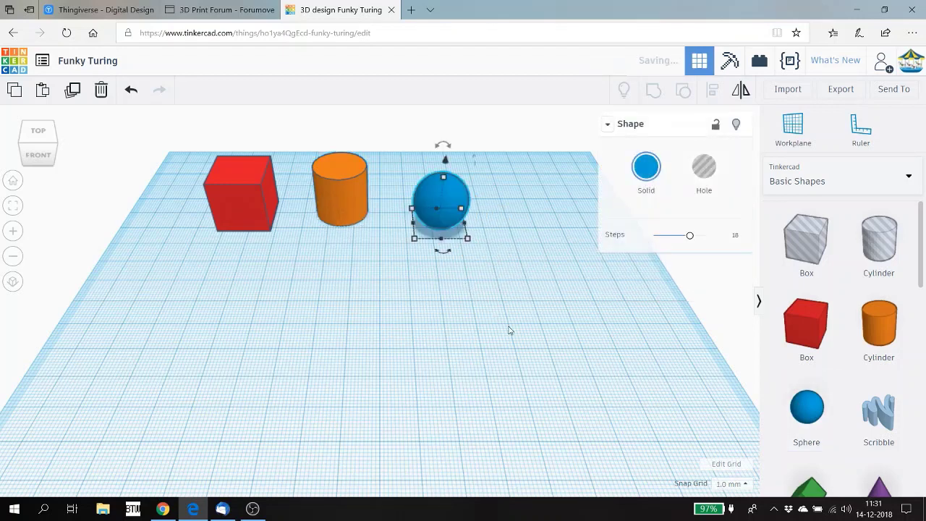
Step: Draw a freehand S-shaped curve as a scribble shape and line it up beside the sphere
{"action": "mouse_move", "coordinate": [879, 411]}
{"action": "left_mouse_down"}
{"action": "mouse_move", "coordinate": [583, 325]}
{"action": "mouse_move", "coordinate": [544, 246]}
{"action": "mouse_move", "coordinate": [539, 213]}
{"action": "left_mouse_up"}
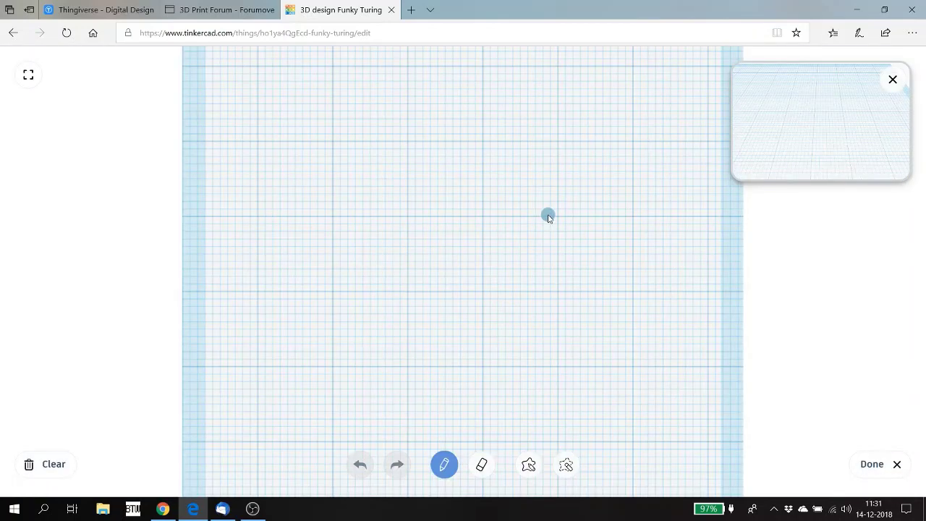
{"action": "mouse_move", "coordinate": [548, 217]}
{"action": "left_mouse_down"}
{"action": "mouse_move", "coordinate": [430, 253]}
{"action": "mouse_move", "coordinate": [399, 192]}
{"action": "mouse_move", "coordinate": [451, 166]}
{"action": "mouse_move", "coordinate": [529, 169]}
{"action": "mouse_move", "coordinate": [557, 140]}
{"action": "mouse_move", "coordinate": [443, 129]}
{"action": "mouse_move", "coordinate": [382, 155]}
{"action": "mouse_move", "coordinate": [345, 185]}
{"action": "left_mouse_up"}
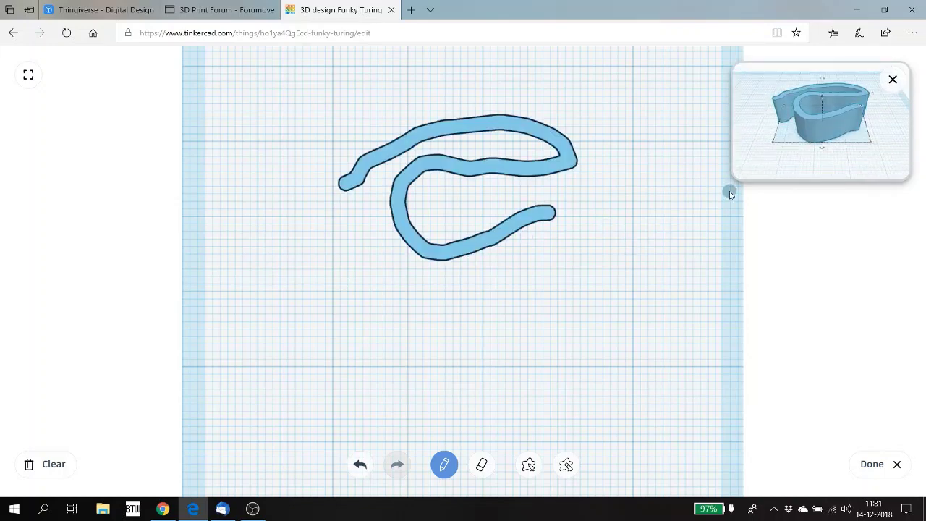
{"action": "left_click", "coordinate": [872, 465]}
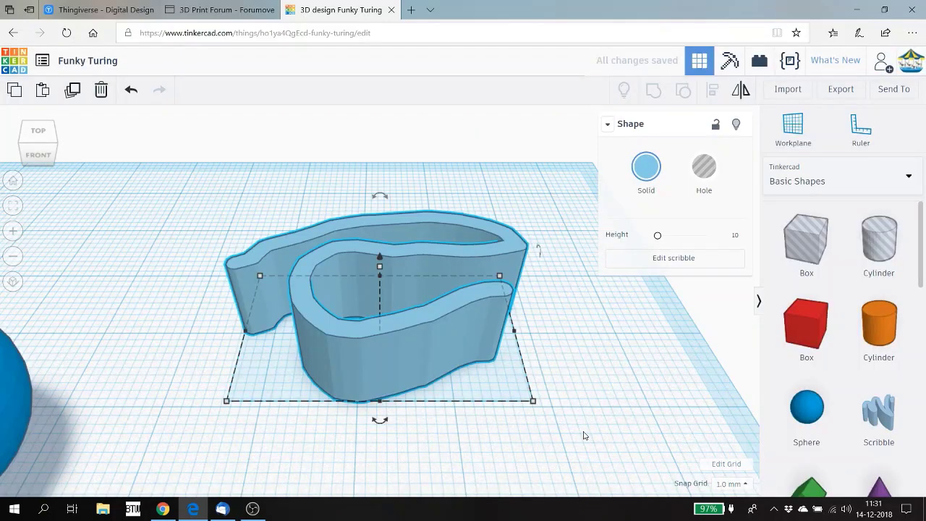
{"action": "scroll", "coordinate": [585, 435], "scroll_direction": "down", "scroll_amount": 5}
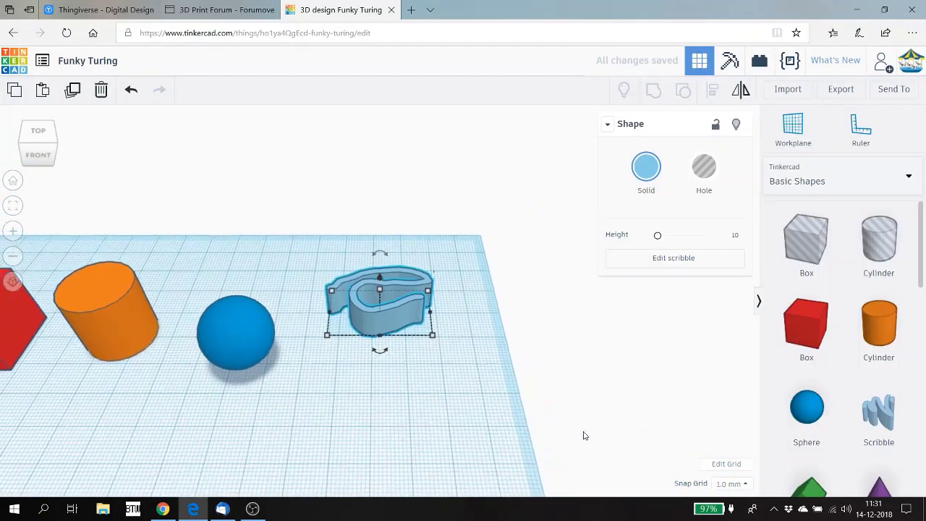
{"action": "scroll", "coordinate": [585, 436], "scroll_direction": "down", "scroll_amount": 3}
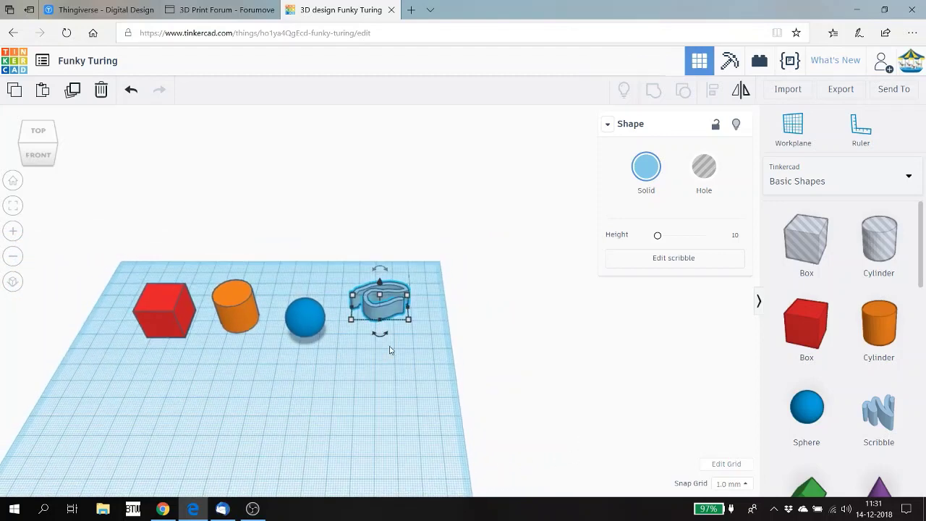
{"action": "mouse_move", "coordinate": [382, 322]}
{"action": "left_mouse_down"}
{"action": "mouse_move", "coordinate": [356, 329]}
{"action": "mouse_move", "coordinate": [377, 332]}
{"action": "left_mouse_up"}
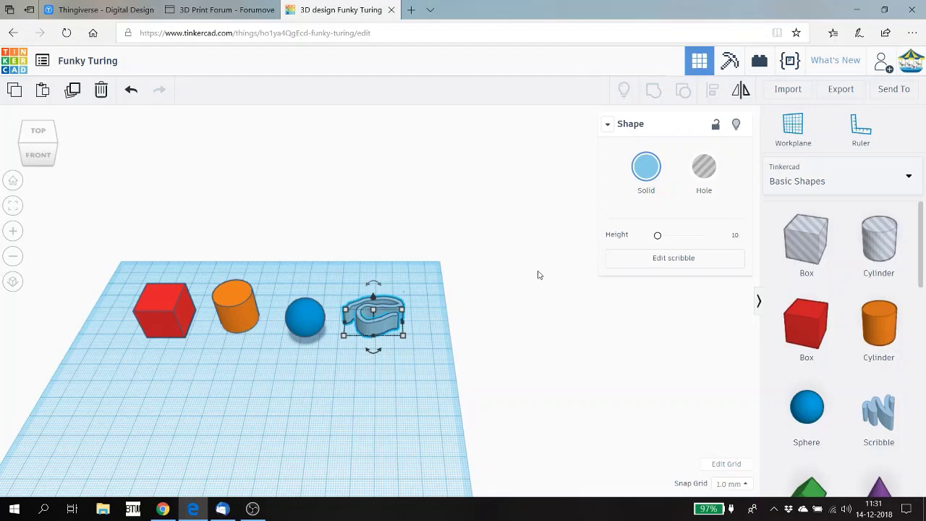
{"action": "left_click", "coordinate": [228, 13]}
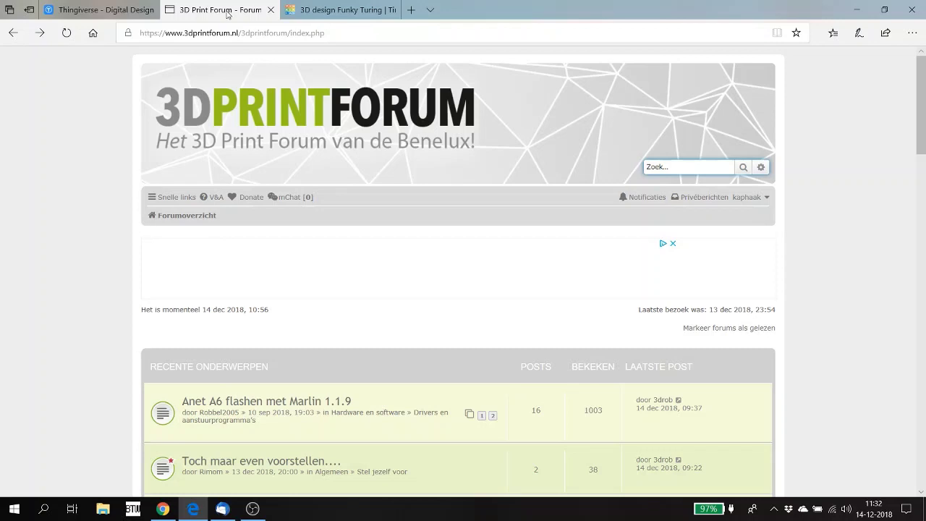
{"action": "left_click", "coordinate": [321, 10]}
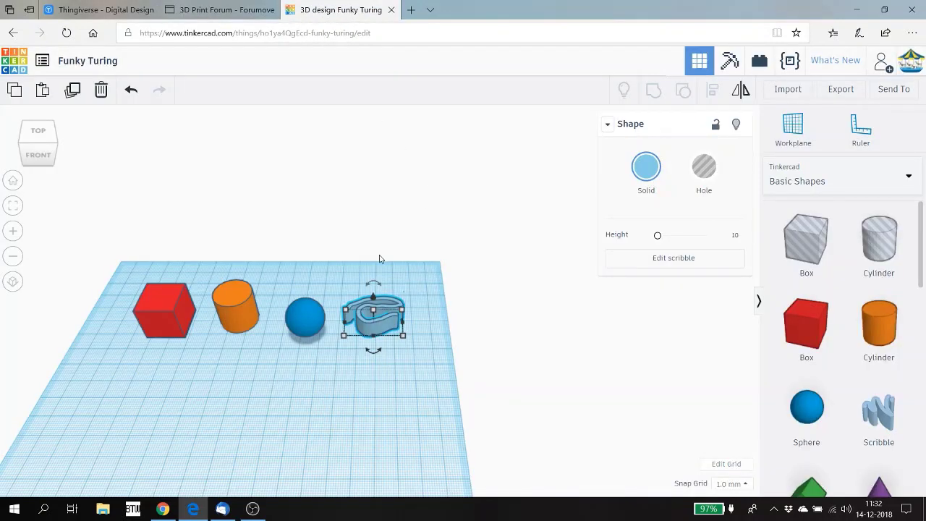
Step: Build a second row with a roof, a cone stretched to 35 mm high and a round roof in front of the box, cylinder and sphere
{"action": "mouse_move", "coordinate": [375, 272]}
{"action": "left_mouse_down"}
{"action": "mouse_move", "coordinate": [422, 246]}
{"action": "mouse_move", "coordinate": [379, 252]}
{"action": "left_mouse_up"}
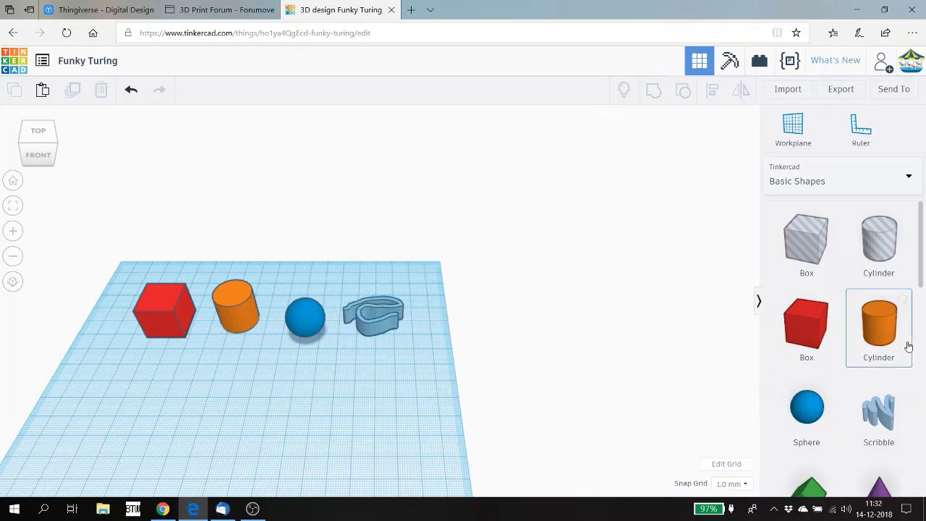
{"action": "left_click_drag", "start_coordinate": [922, 284], "coordinate": [922, 339]}
{"action": "left_click_drag", "start_coordinate": [817, 332], "coordinate": [144, 359]}
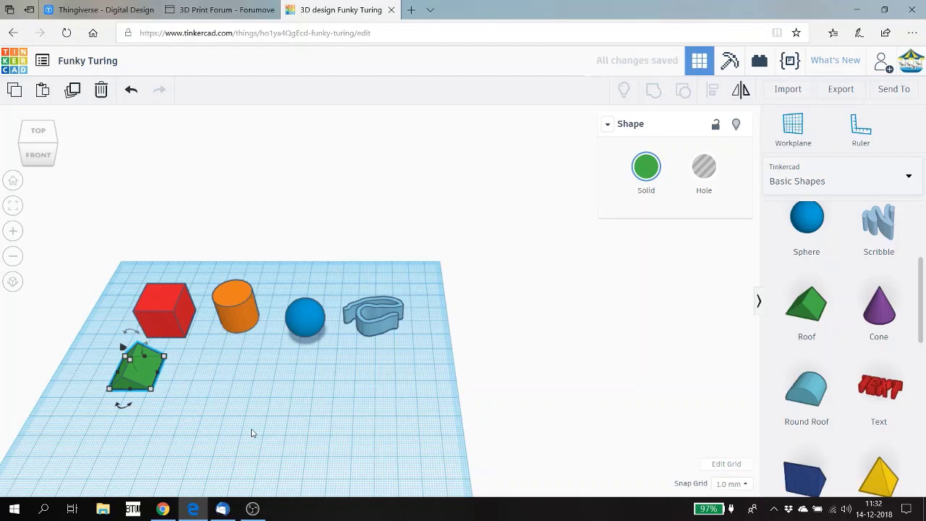
{"action": "left_click", "coordinate": [886, 317]}
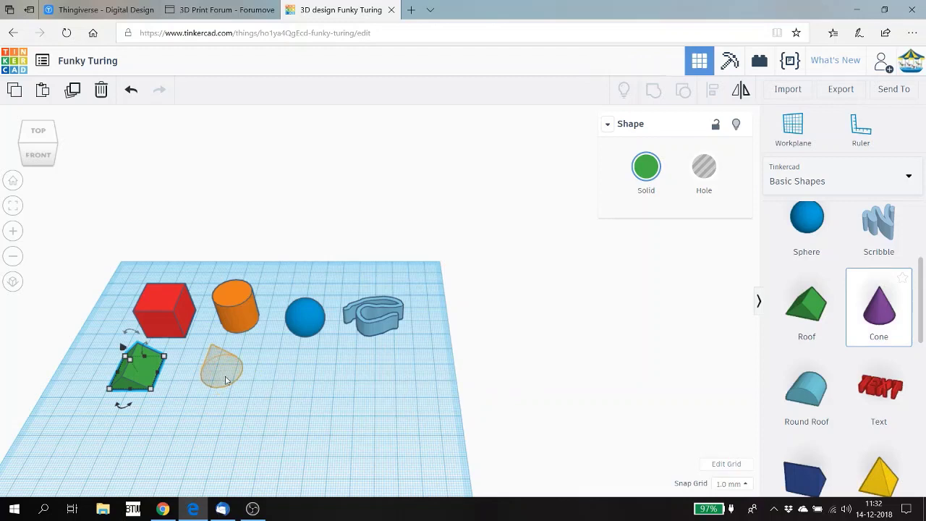
{"action": "left_click", "coordinate": [225, 380]}
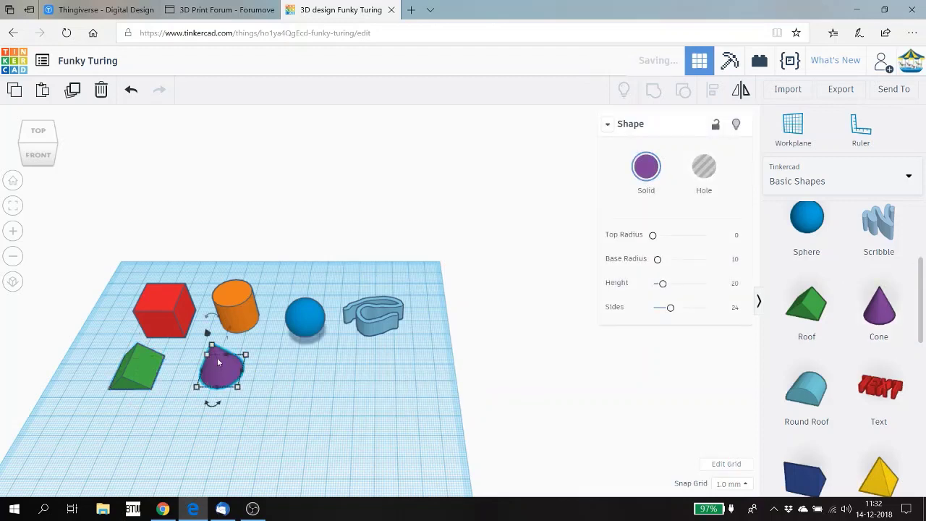
{"action": "left_click_drag", "start_coordinate": [210, 348], "coordinate": [203, 323]}
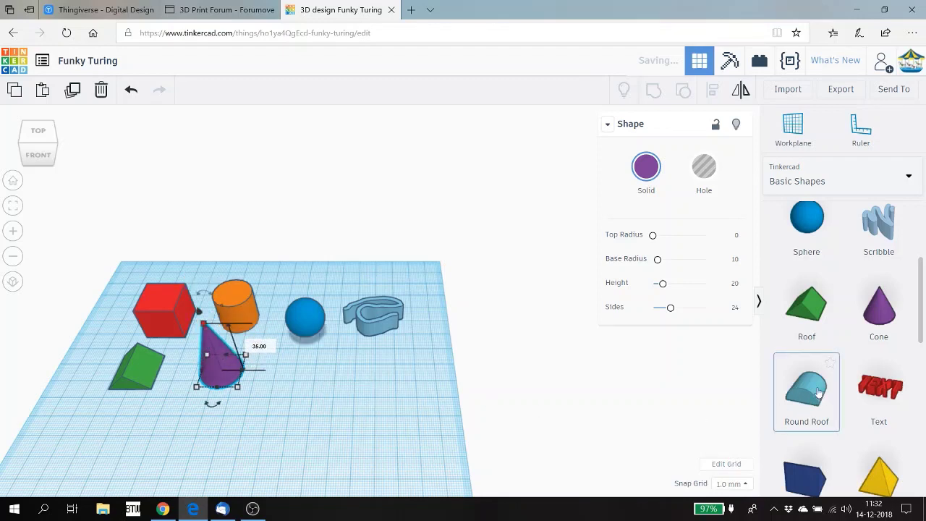
{"action": "left_click_drag", "start_coordinate": [812, 383], "coordinate": [298, 385]}
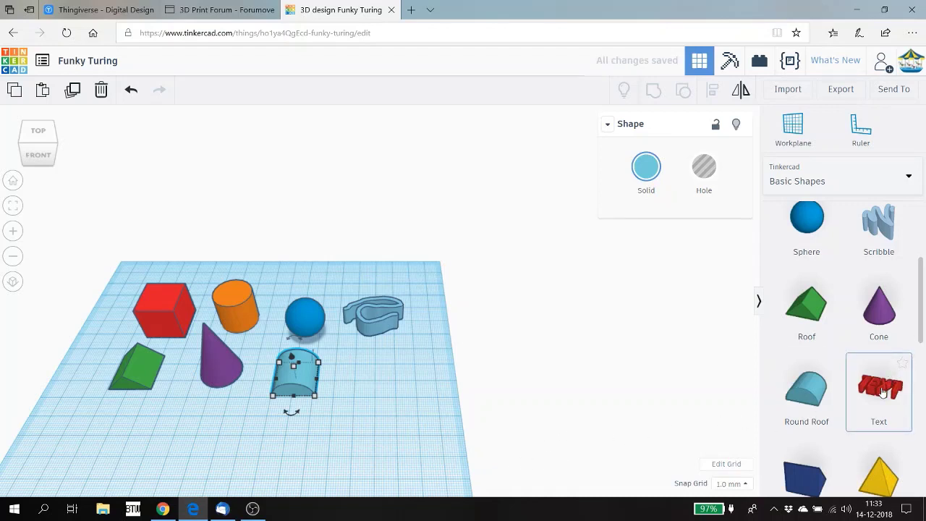
Step: Place a text shape in front of the second row and replace its wording with the user name
{"action": "left_click_drag", "start_coordinate": [881, 391], "coordinate": [176, 460]}
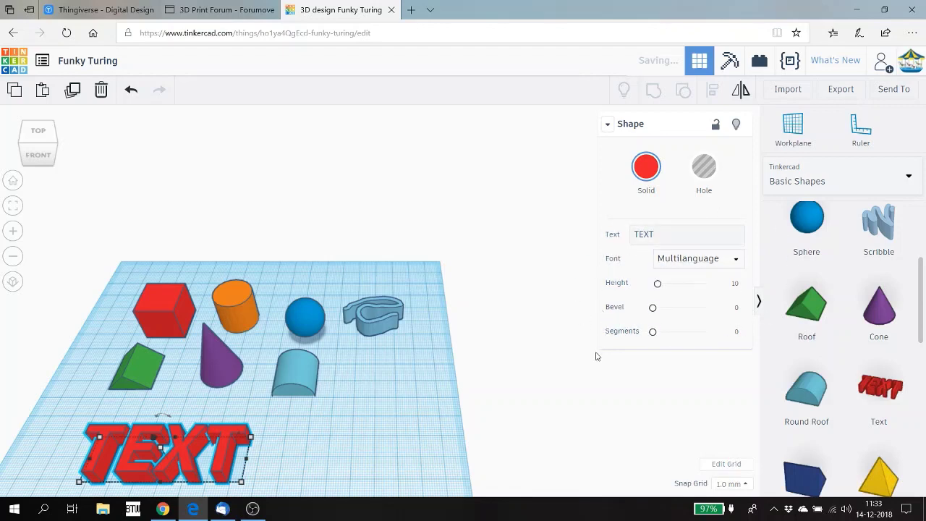
{"action": "left_click", "coordinate": [673, 235]}
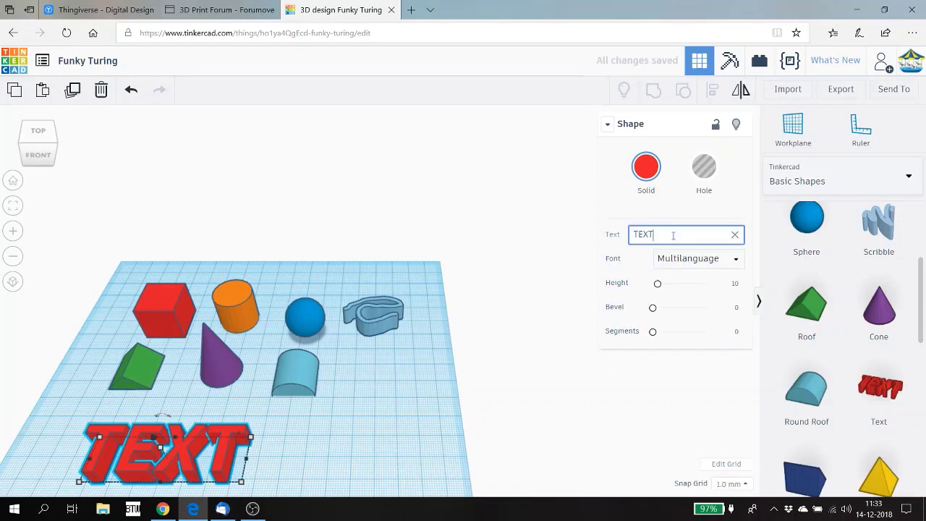
{"action": "key", "text": "BackSpace"}
{"action": "key", "text": "BackSpace"}
{"action": "key", "text": "BackSpace"}
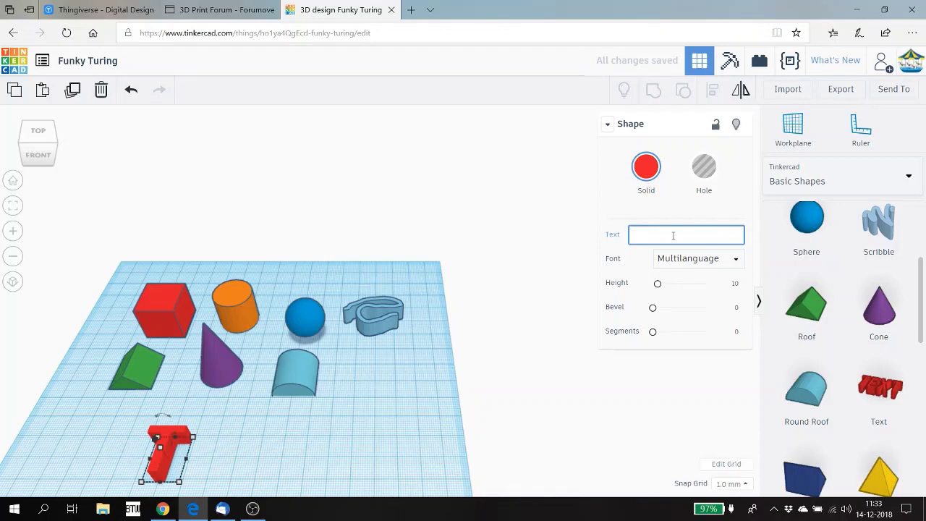
{"action": "type", "text": "Kap"}
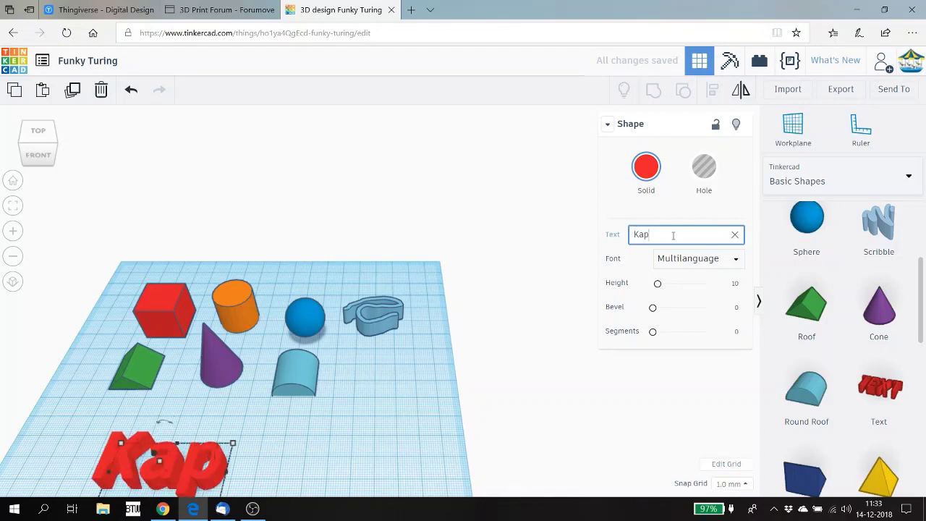
{"action": "type", "text": "haak"}
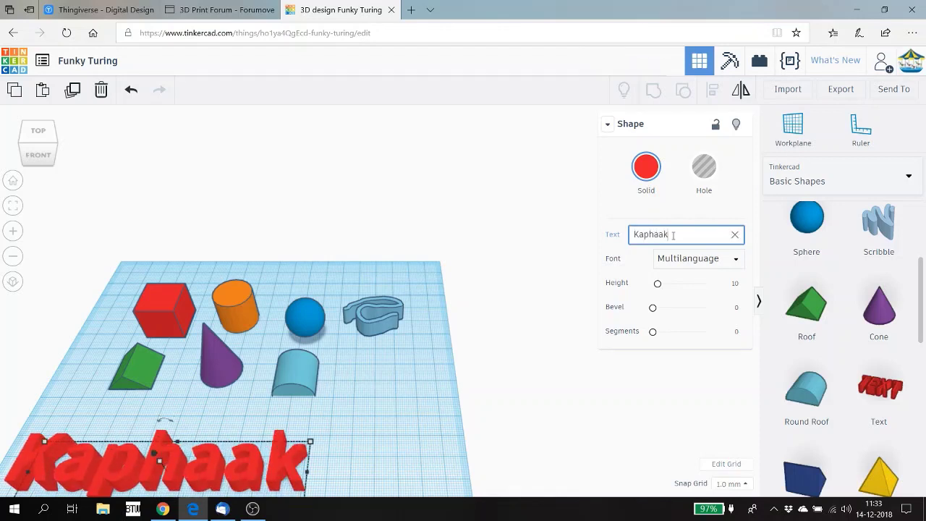
Step: Try the text with the Sans Mono font, height 13.31, bevel 0.39 and 2 segments, and delete it
{"action": "left_click", "coordinate": [721, 261]}
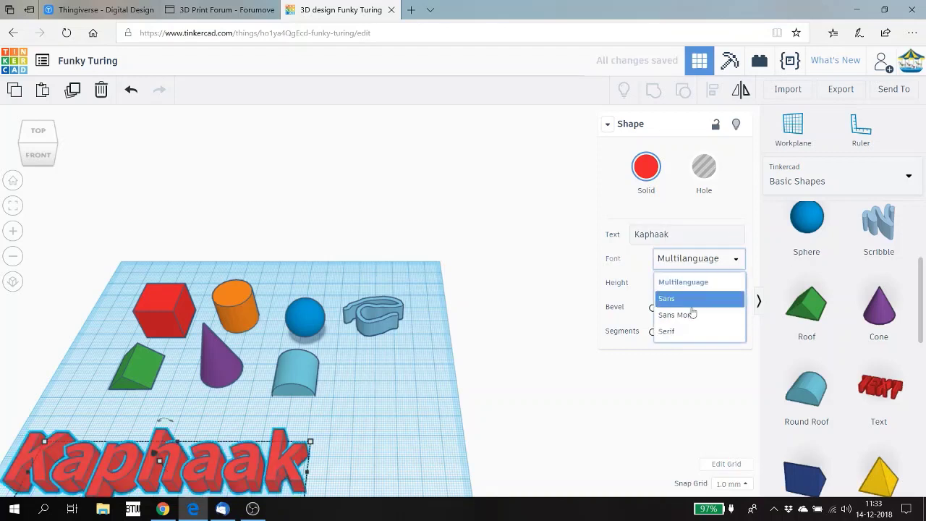
{"action": "left_click", "coordinate": [693, 314]}
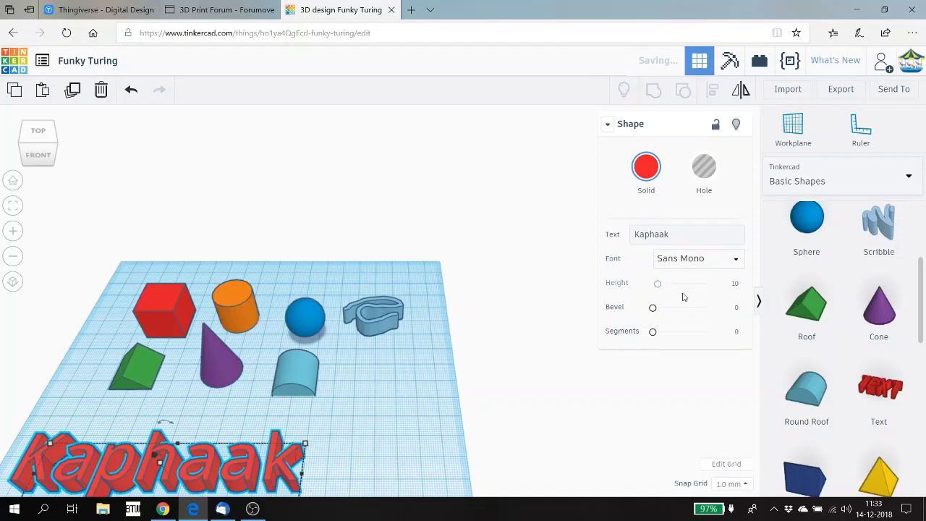
{"action": "left_click_drag", "start_coordinate": [658, 284], "coordinate": [703, 333]}
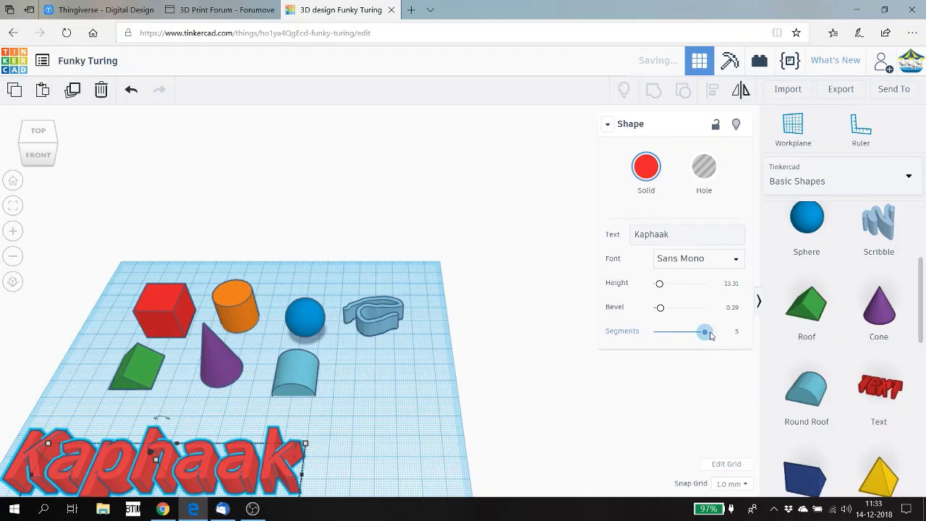
{"action": "left_click_drag", "start_coordinate": [706, 334], "coordinate": [670, 332]}
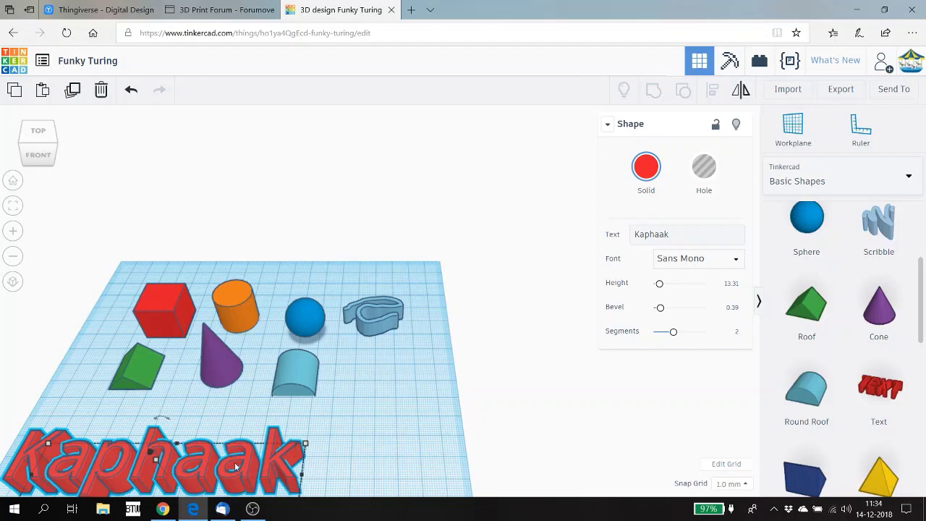
{"action": "key", "text": "Delete"}
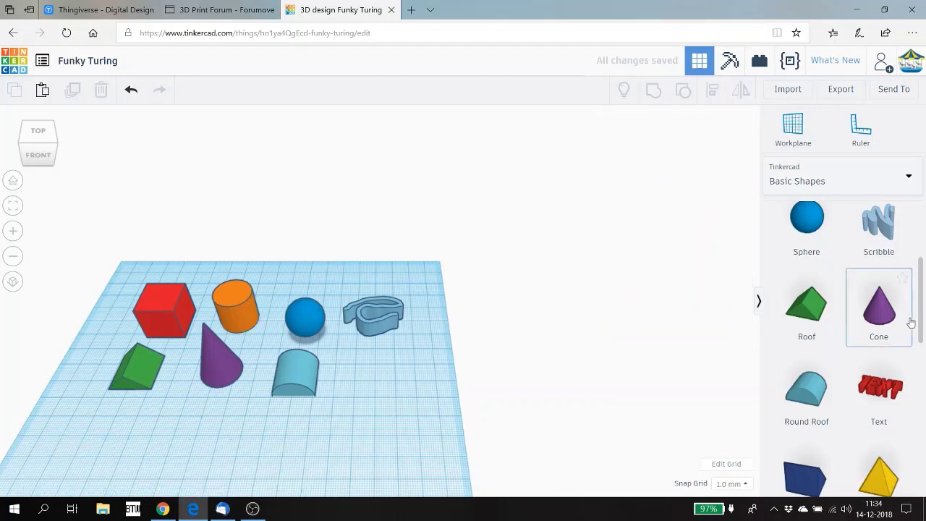
Step: Place a wedge in front of the scribble and rotate it slightly on the workplane
{"action": "left_click_drag", "start_coordinate": [922, 318], "coordinate": [922, 360]}
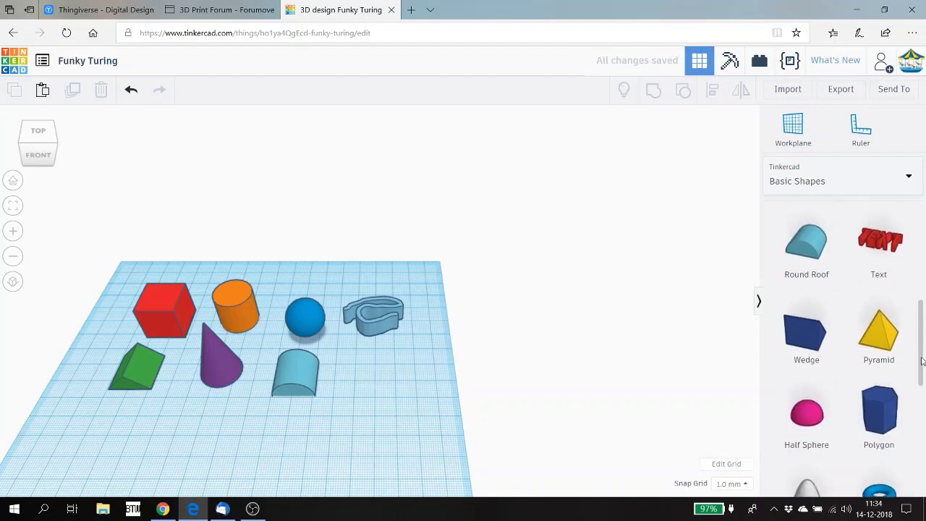
{"action": "left_click_drag", "start_coordinate": [807, 339], "coordinate": [355, 378]}
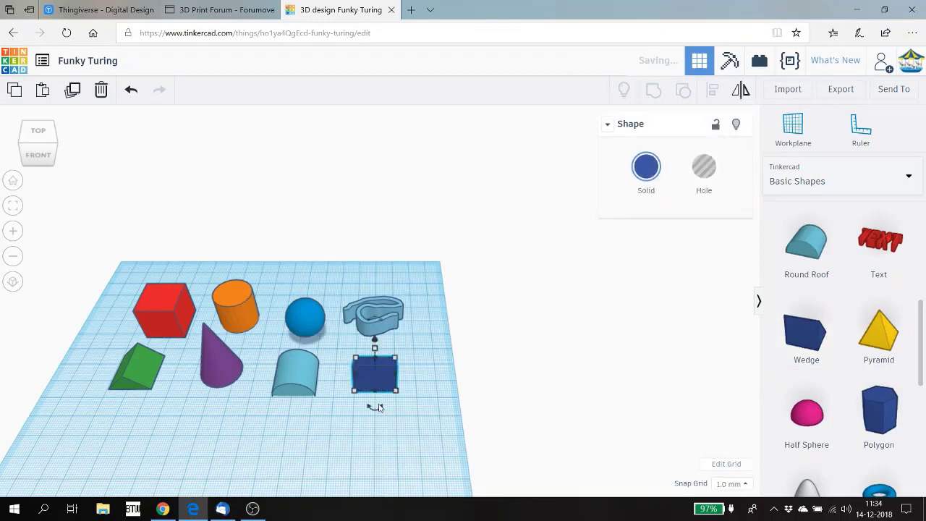
{"action": "left_click_drag", "start_coordinate": [382, 412], "coordinate": [370, 409]}
{"action": "left_click", "coordinate": [409, 444]}
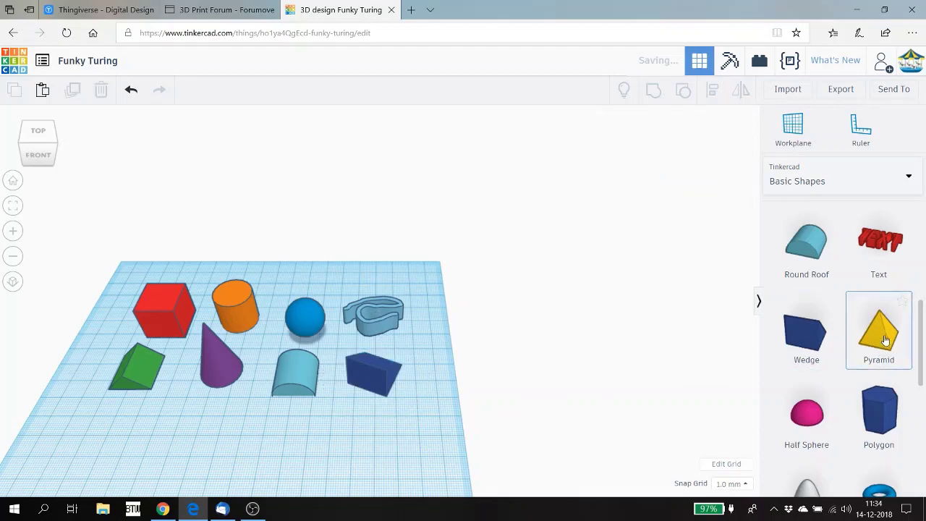
Step: Start a third row with a pyramid in front of the roof and a half sphere in front of the cone
{"action": "left_click_drag", "start_coordinate": [883, 336], "coordinate": [126, 433]}
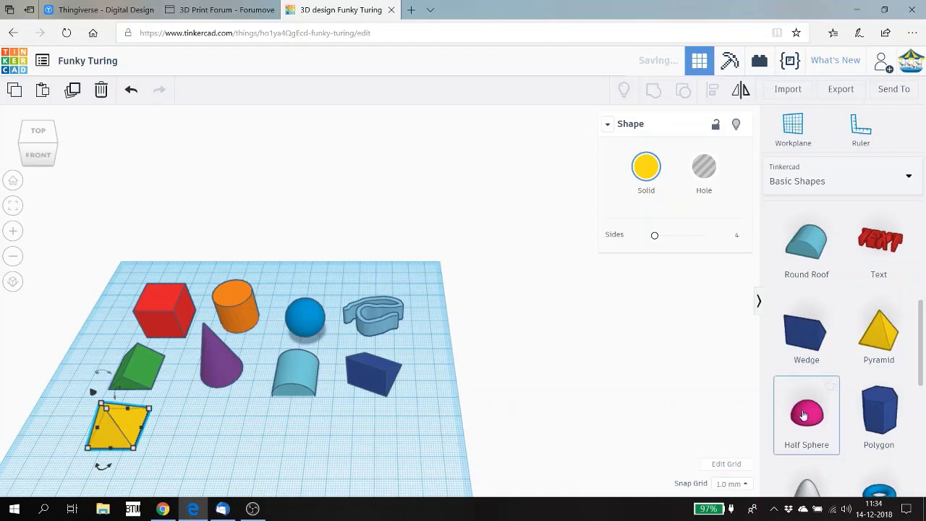
{"action": "left_click_drag", "start_coordinate": [806, 416], "coordinate": [194, 434]}
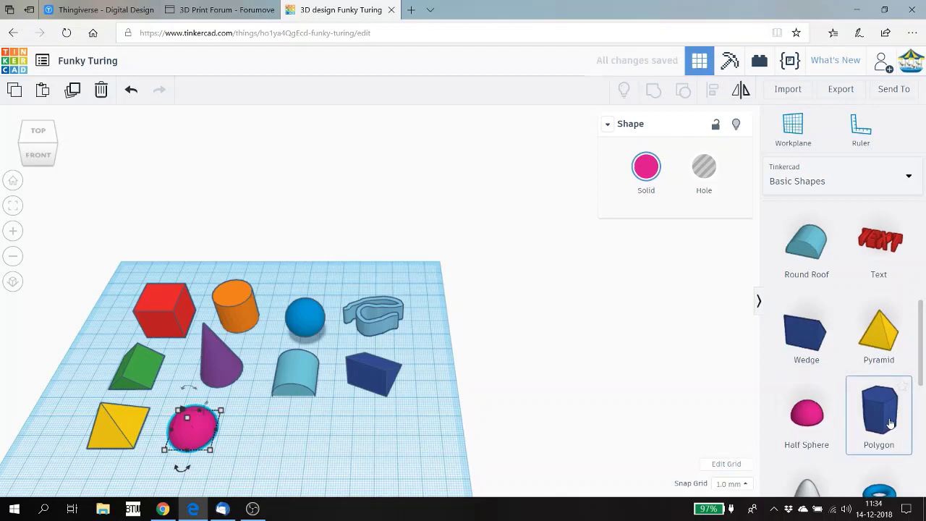
Step: Place a polygon beside the half sphere, try it with 10 sides and set it to 6 sides
{"action": "left_click_drag", "start_coordinate": [890, 423], "coordinate": [283, 444]}
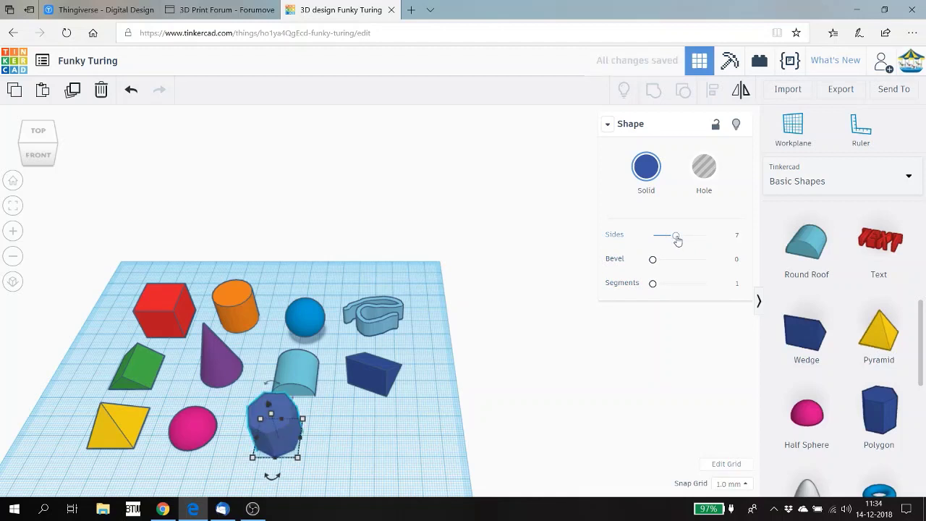
{"action": "left_click_drag", "start_coordinate": [678, 241], "coordinate": [696, 239]}
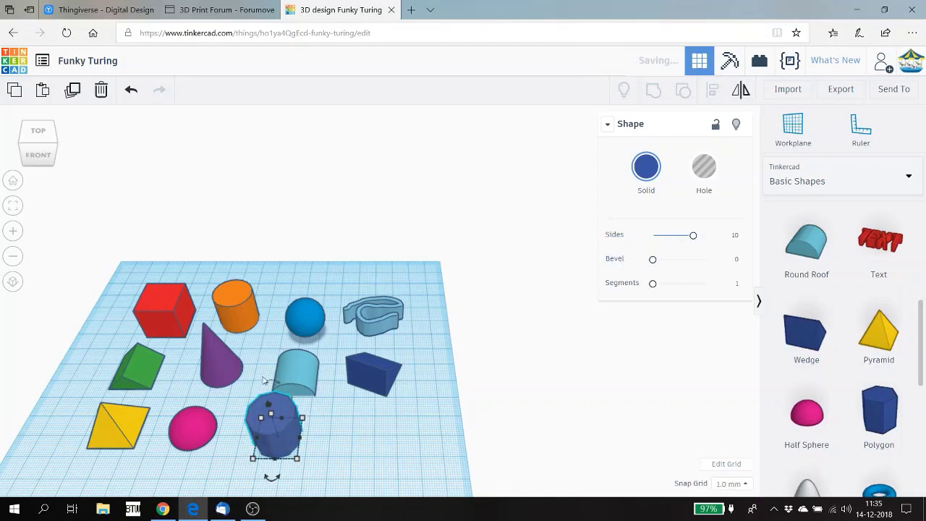
{"action": "left_click", "coordinate": [675, 241]}
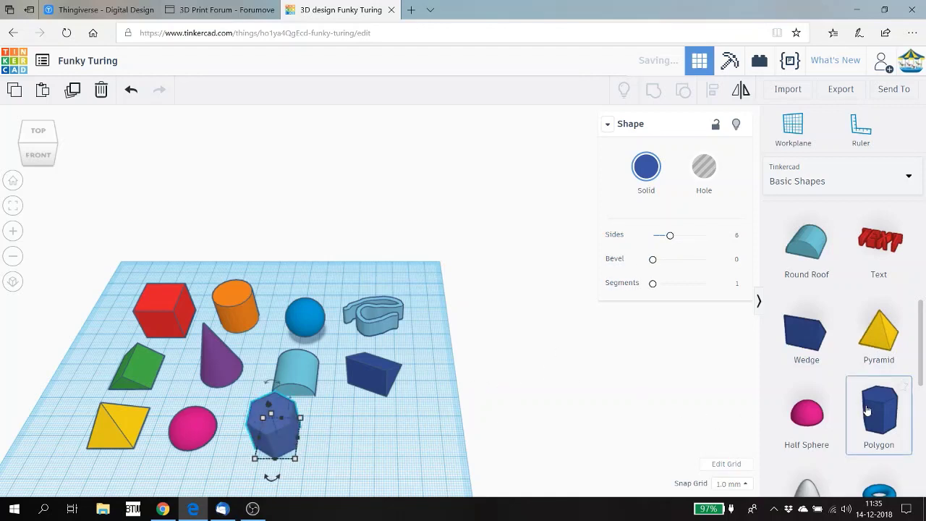
Step: Complete the third row with a paraboloid beside the polygon and start a fourth row with a torus in front of the pyramid
{"action": "left_click_drag", "start_coordinate": [921, 371], "coordinate": [921, 431]}
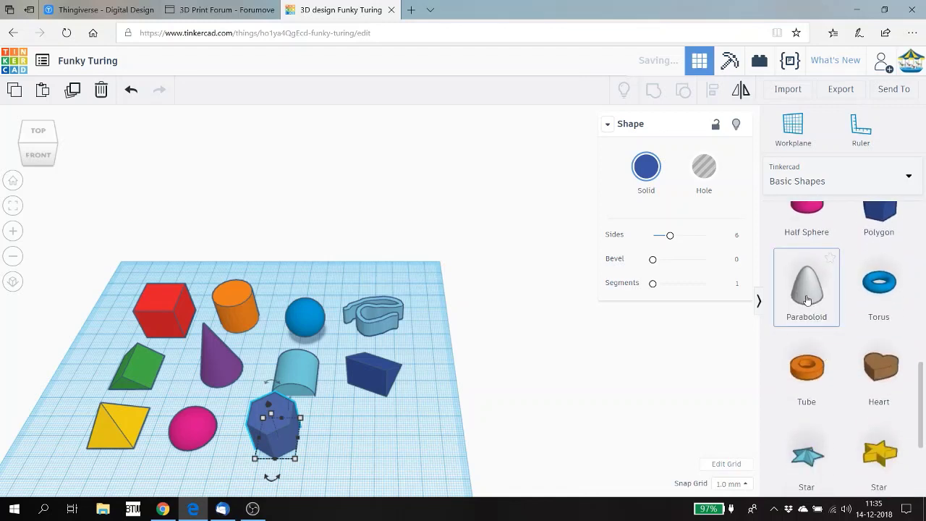
{"action": "left_click_drag", "start_coordinate": [808, 300], "coordinate": [353, 434]}
{"action": "scroll", "coordinate": [416, 458], "scroll_direction": "down", "scroll_amount": 3}
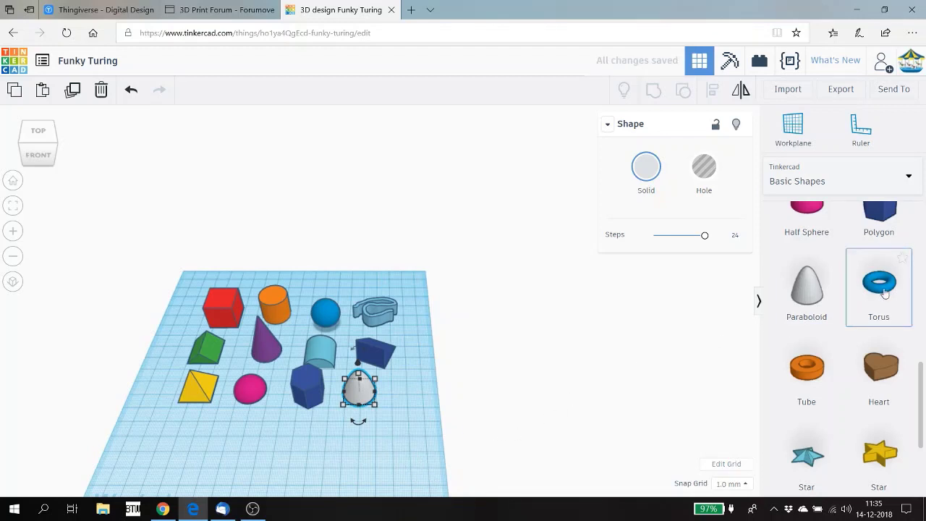
{"action": "left_click_drag", "start_coordinate": [878, 288], "coordinate": [179, 443]}
{"action": "left_click_drag", "start_coordinate": [179, 444], "coordinate": [179, 441]}
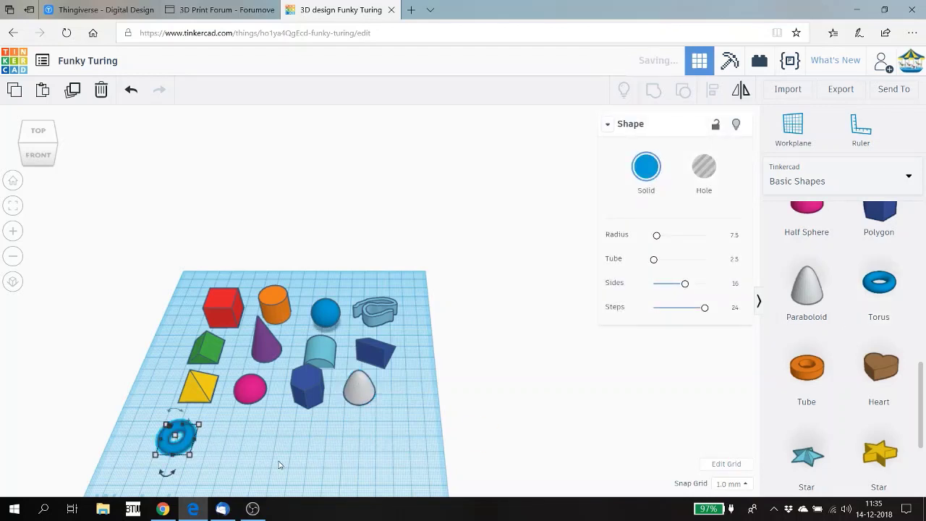
Step: Place a tube beside the torus and a heart beside the tube in the fourth row
{"action": "left_click", "coordinate": [807, 377]}
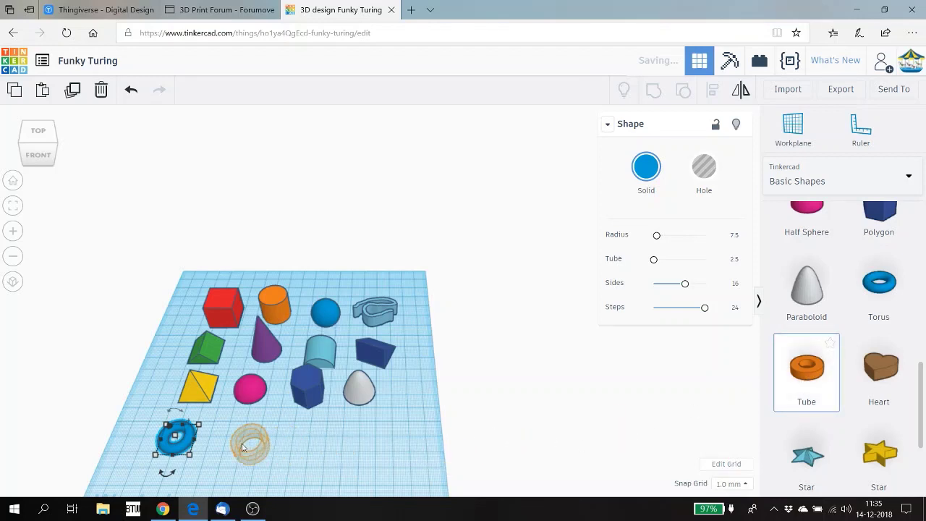
{"action": "left_click", "coordinate": [243, 445]}
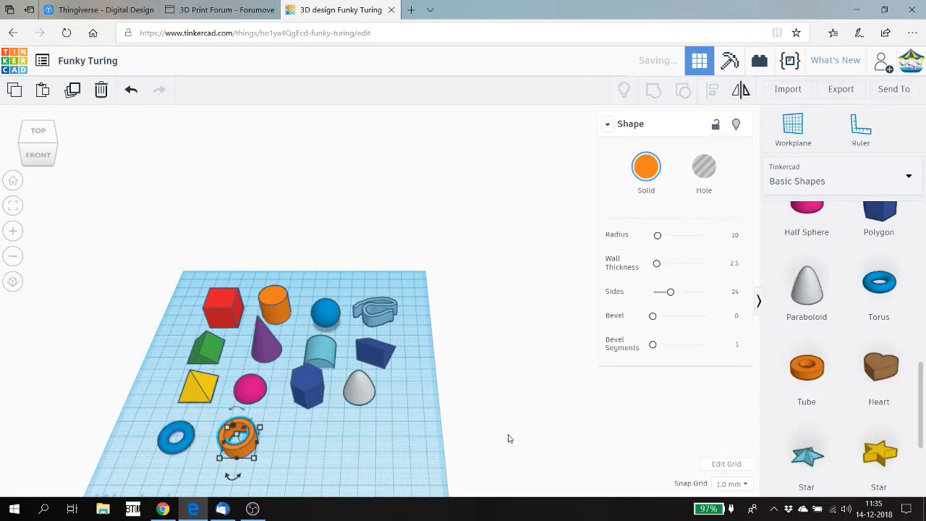
{"action": "left_click", "coordinate": [891, 370]}
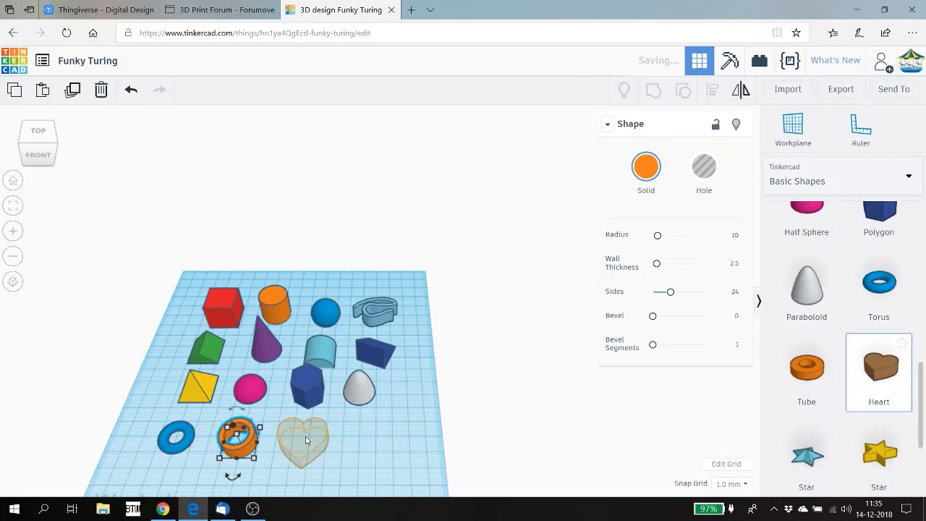
{"action": "left_click", "coordinate": [306, 439]}
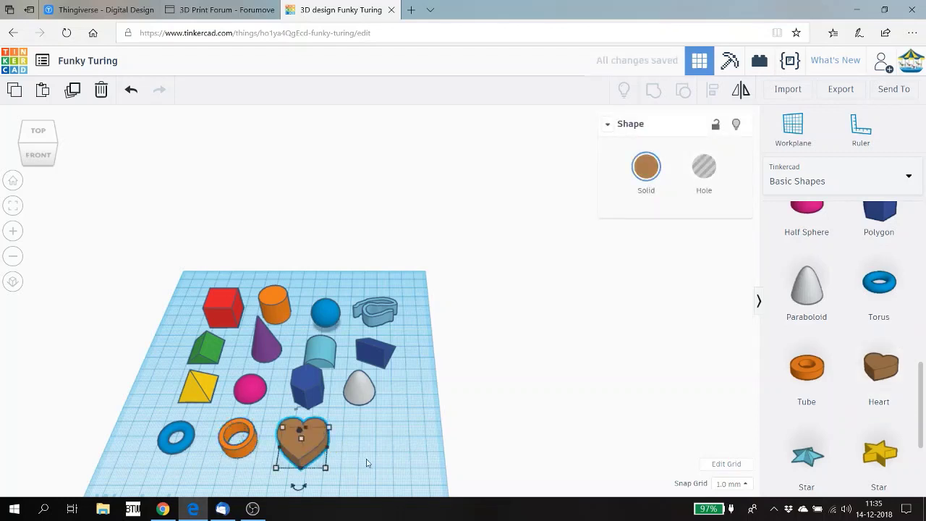
Step: Place the light blue five-pointed star beside the heart and the yellow star in front of the torus
{"action": "left_click", "coordinate": [809, 453]}
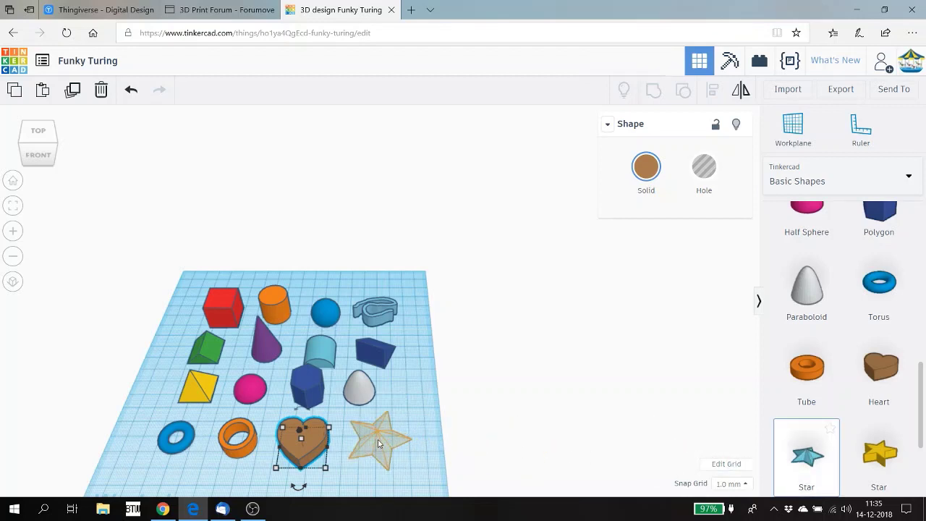
{"action": "left_click", "coordinate": [378, 444]}
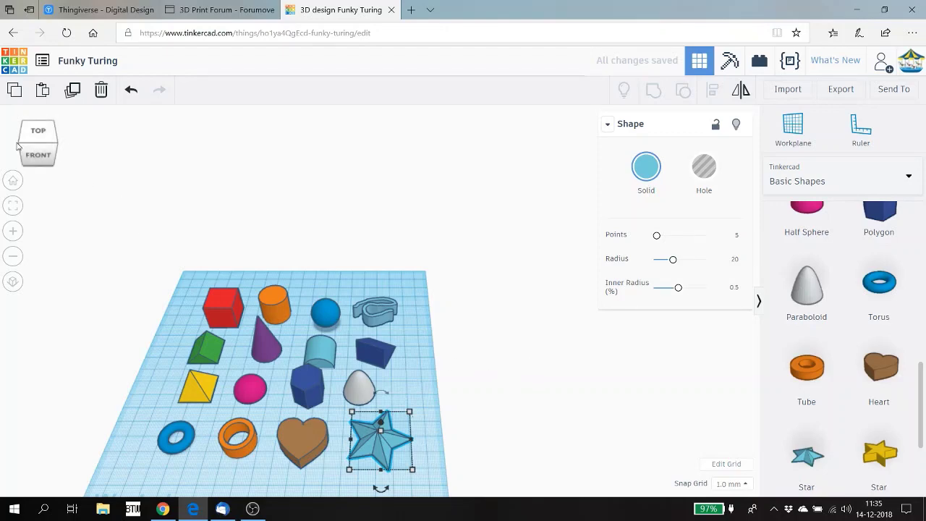
{"action": "mouse_move", "coordinate": [39, 156]}
{"action": "left_mouse_down"}
{"action": "mouse_move", "coordinate": [38, 139]}
{"action": "mouse_move", "coordinate": [42, 149]}
{"action": "left_mouse_up"}
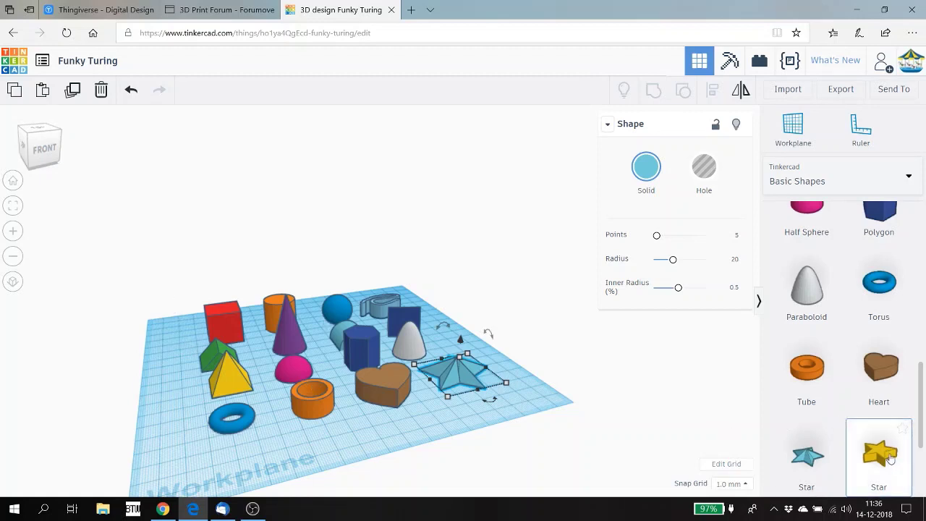
{"action": "left_click_drag", "start_coordinate": [890, 458], "coordinate": [204, 460]}
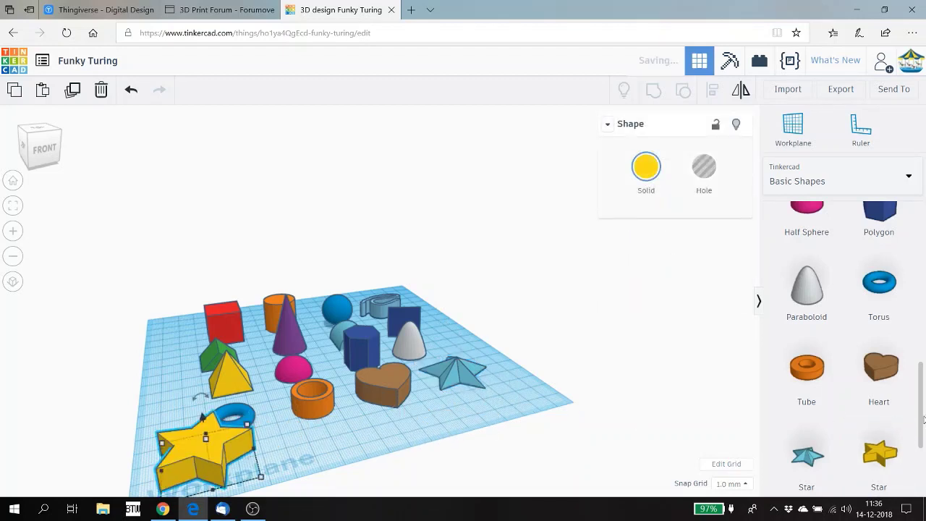
{"action": "scroll", "coordinate": [920, 415], "scroll_direction": "down", "scroll_amount": 4}
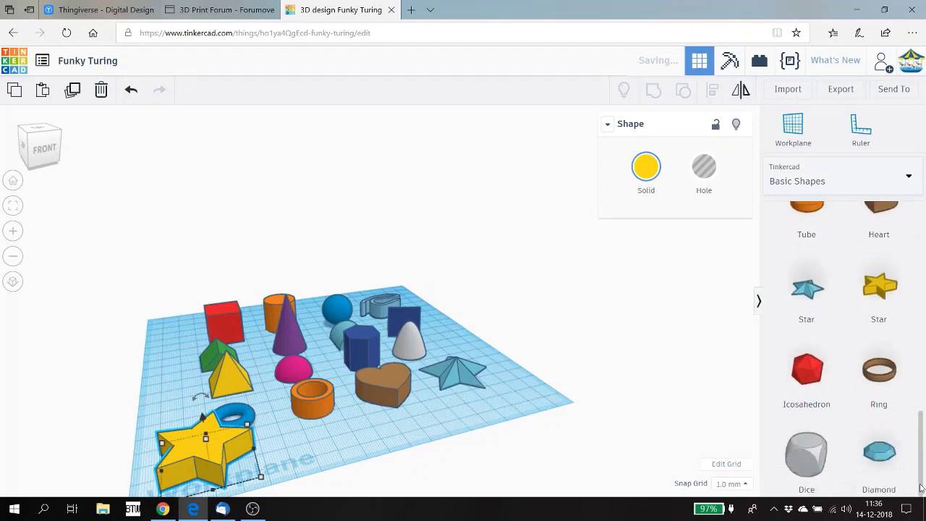
{"action": "left_click", "coordinate": [647, 488]}
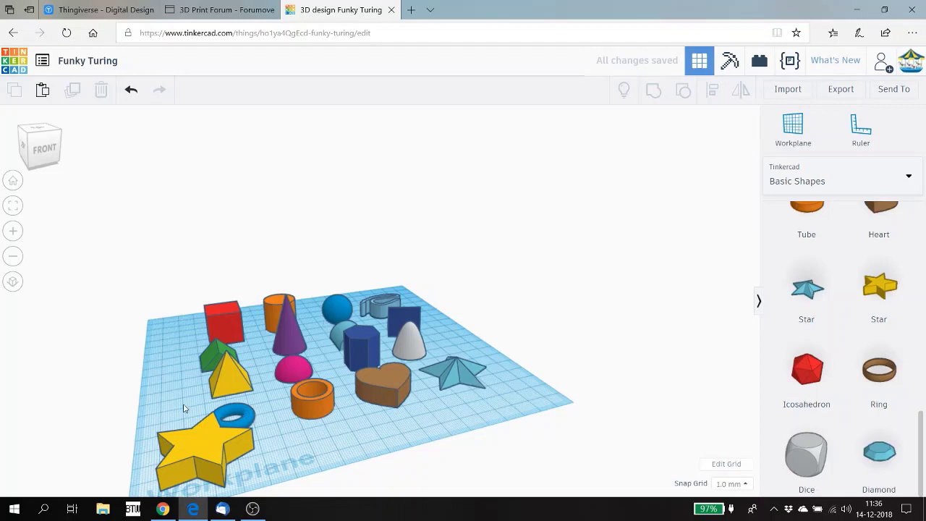
Step: Move the torus, the green roof and the red box outward to the near side edge of the workplane
{"action": "left_click_drag", "start_coordinate": [243, 412], "coordinate": [176, 406]}
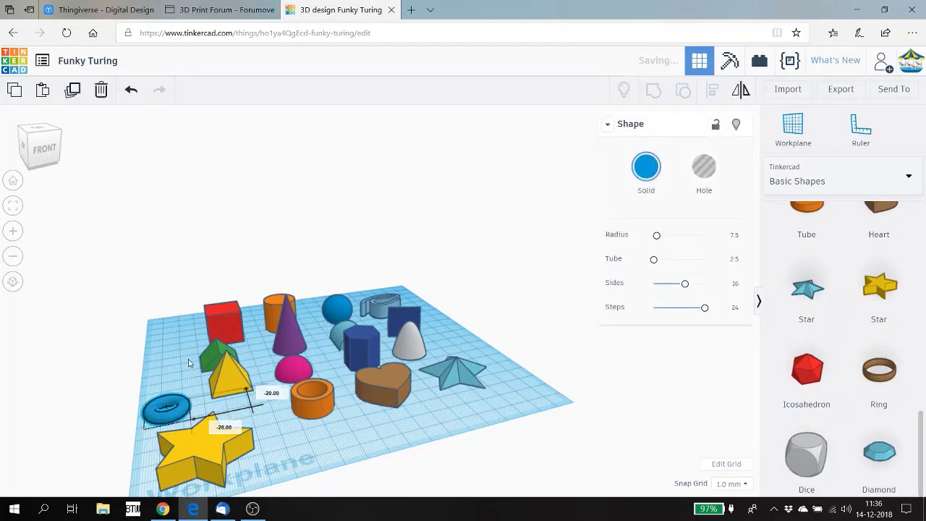
{"action": "left_click_drag", "start_coordinate": [214, 356], "coordinate": [173, 362]}
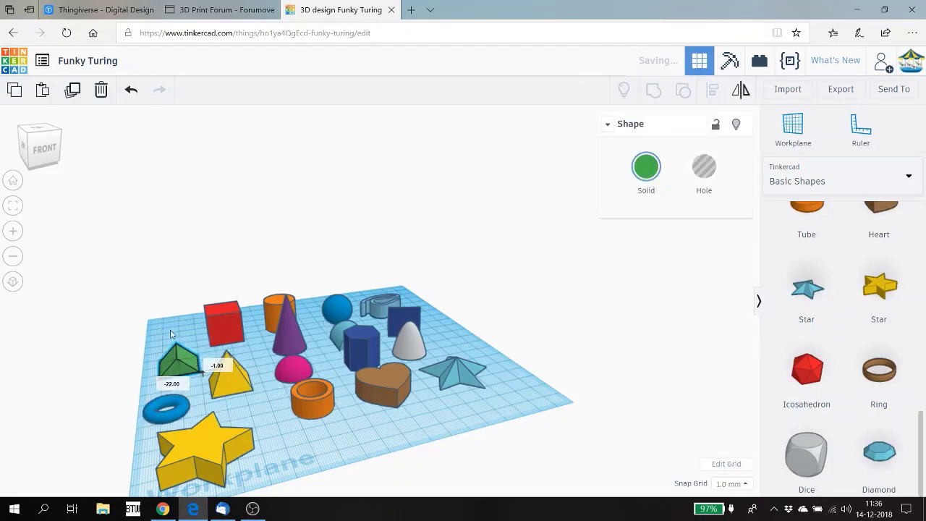
{"action": "left_click_drag", "start_coordinate": [223, 322], "coordinate": [172, 330]}
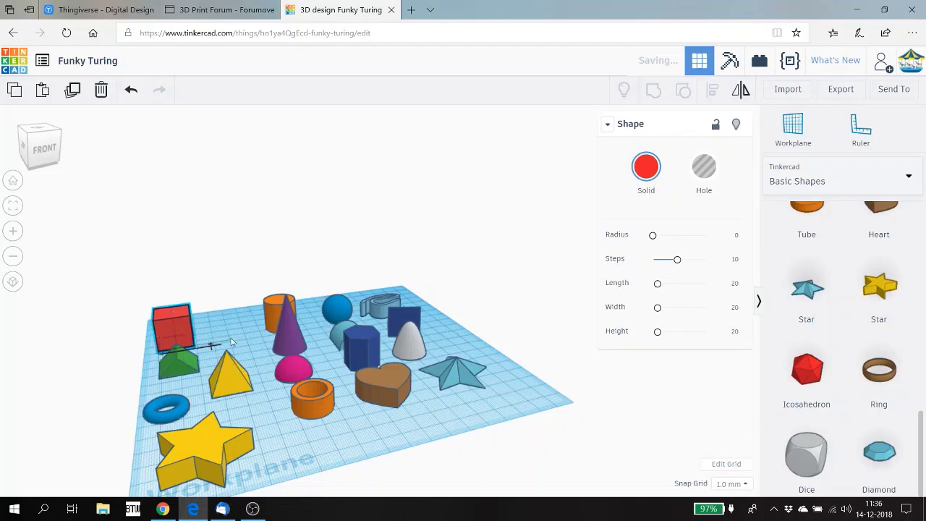
Step: Line up the pyramid, the tube and the heart in a column between the outer shapes and the cone
{"action": "left_click_drag", "start_coordinate": [233, 370], "coordinate": [225, 309]}
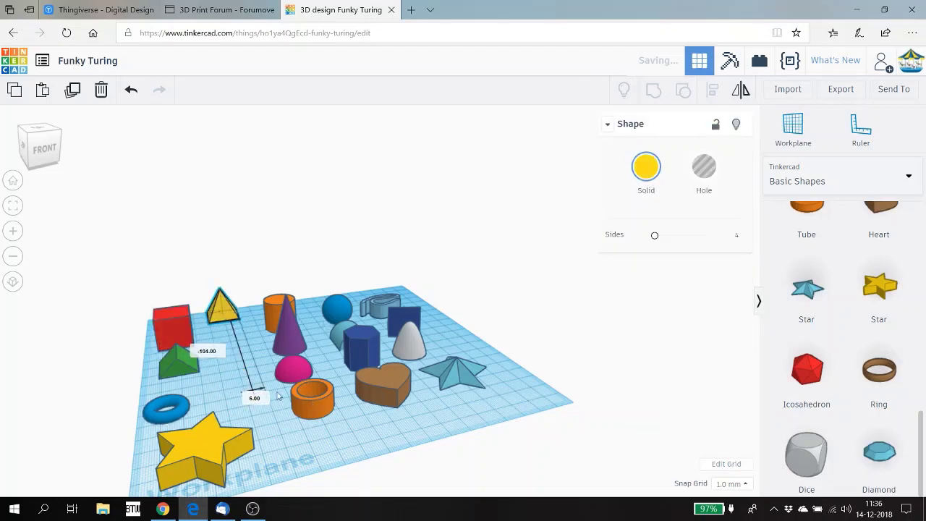
{"action": "left_click_drag", "start_coordinate": [306, 391], "coordinate": [224, 330]}
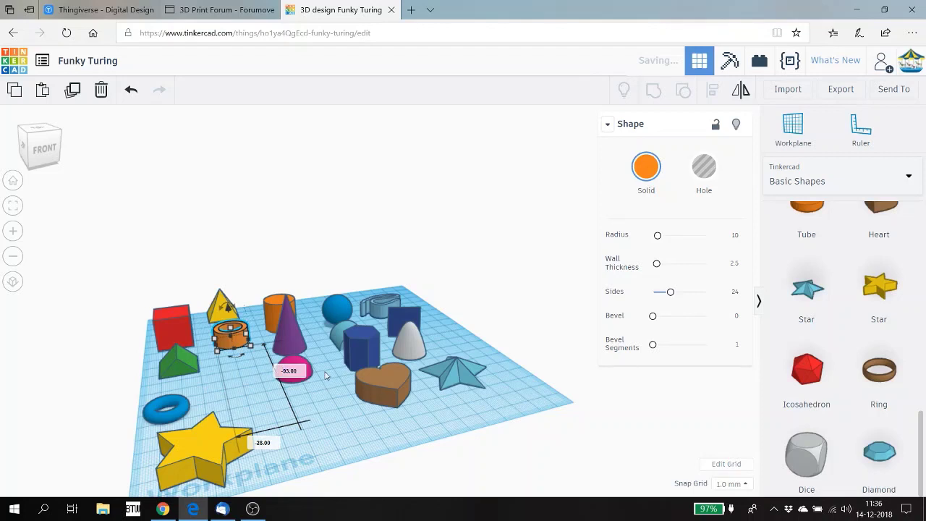
{"action": "left_click", "coordinate": [385, 392]}
{"action": "left_click_drag", "start_coordinate": [384, 390], "coordinate": [227, 387]}
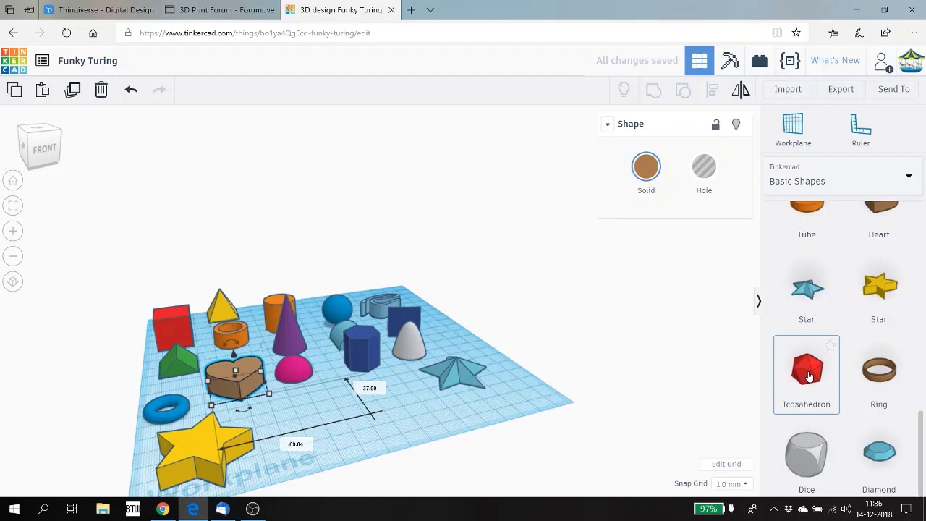
Step: Place an icosahedron beside the yellow star and a ring beside it, and try bulging the ring's profile outward
{"action": "left_click_drag", "start_coordinate": [809, 375], "coordinate": [280, 436]}
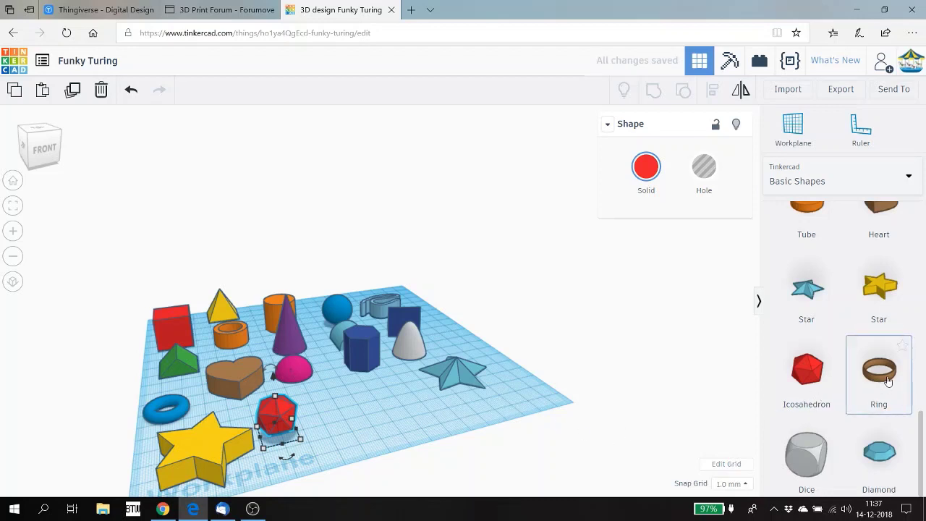
{"action": "left_click_drag", "start_coordinate": [888, 382], "coordinate": [332, 398]}
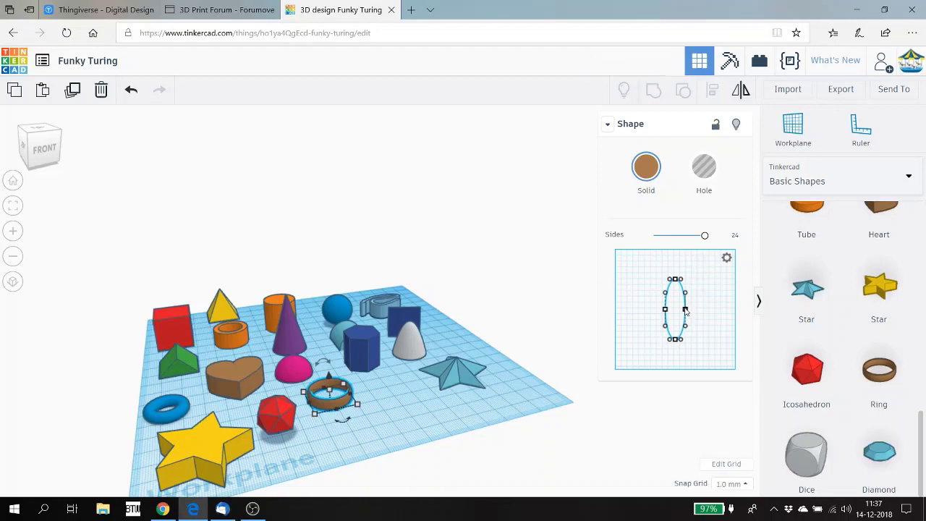
{"action": "left_click_drag", "start_coordinate": [686, 310], "coordinate": [702, 313]}
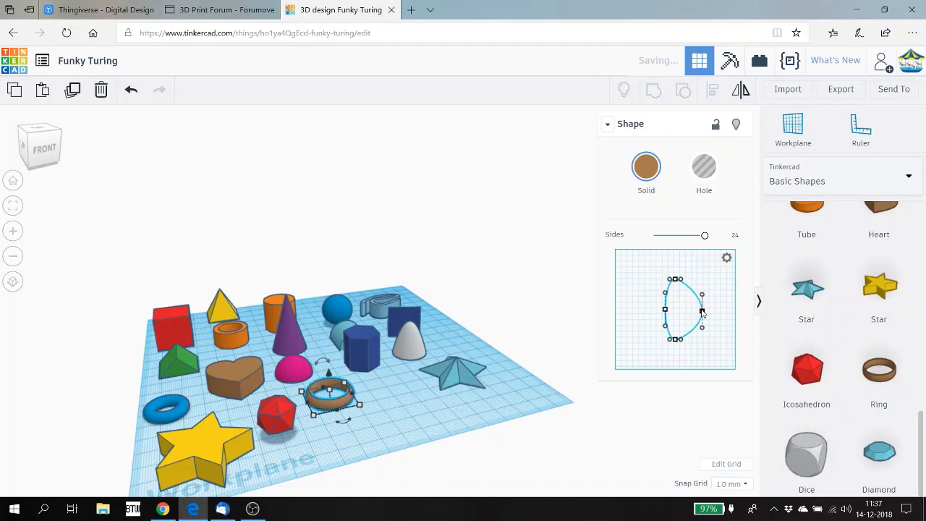
{"action": "left_click_drag", "start_coordinate": [702, 312], "coordinate": [686, 313]}
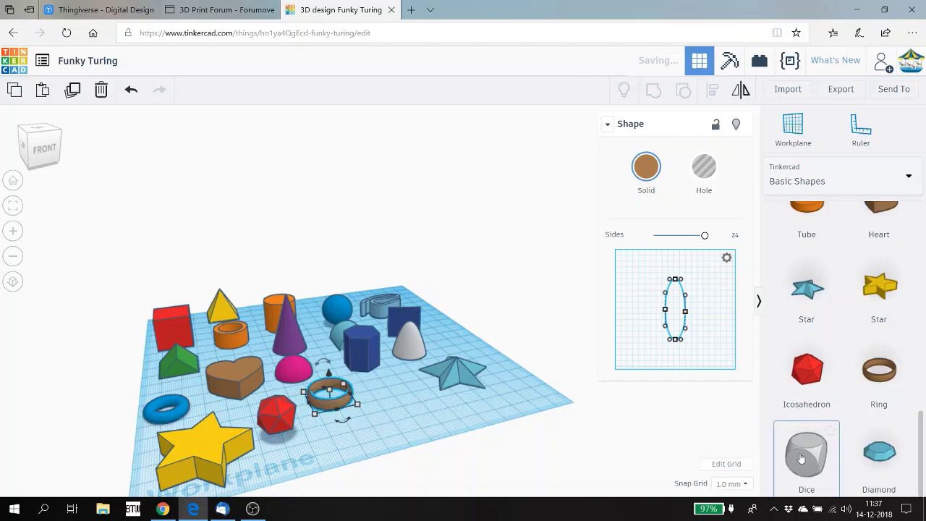
Step: Place a dice beside the ring and a diamond in front of the light blue star
{"action": "left_click_drag", "start_coordinate": [801, 457], "coordinate": [392, 400]}
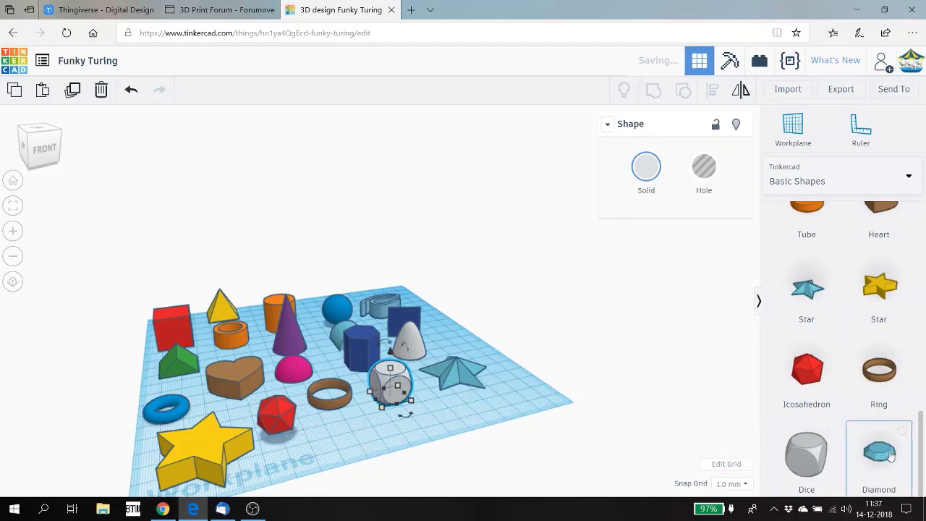
{"action": "left_click_drag", "start_coordinate": [882, 455], "coordinate": [438, 427]}
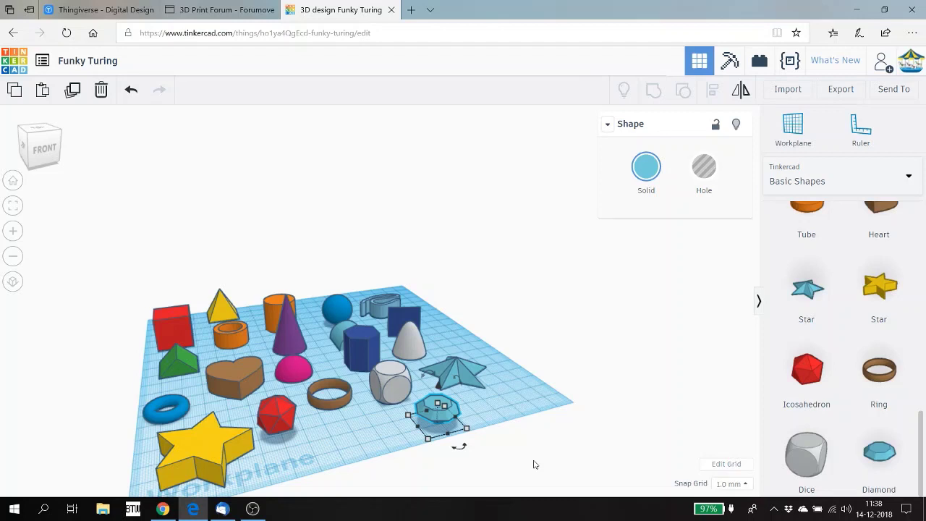
Step: Look over the available shape categories and inspect the settings of the dice, the paraboloid and the scribble
{"action": "left_click", "coordinate": [910, 180]}
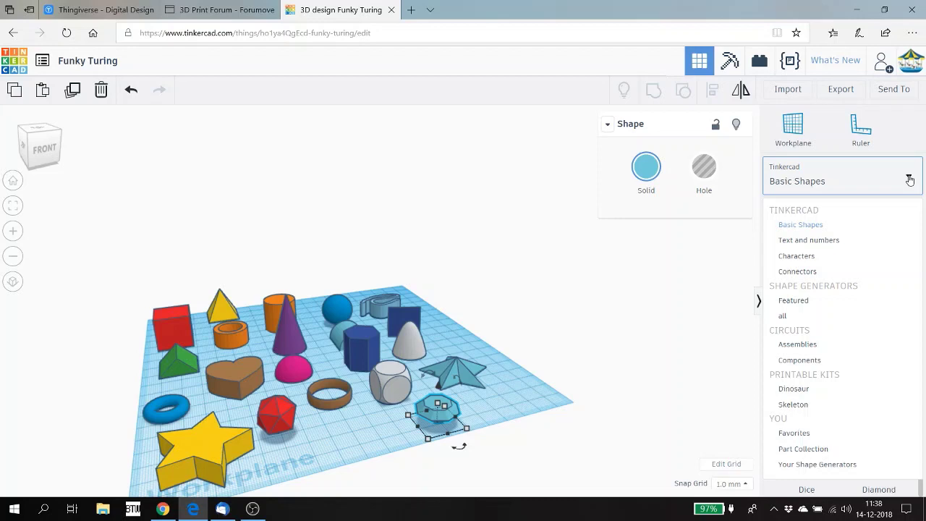
{"action": "left_click", "coordinate": [911, 180]}
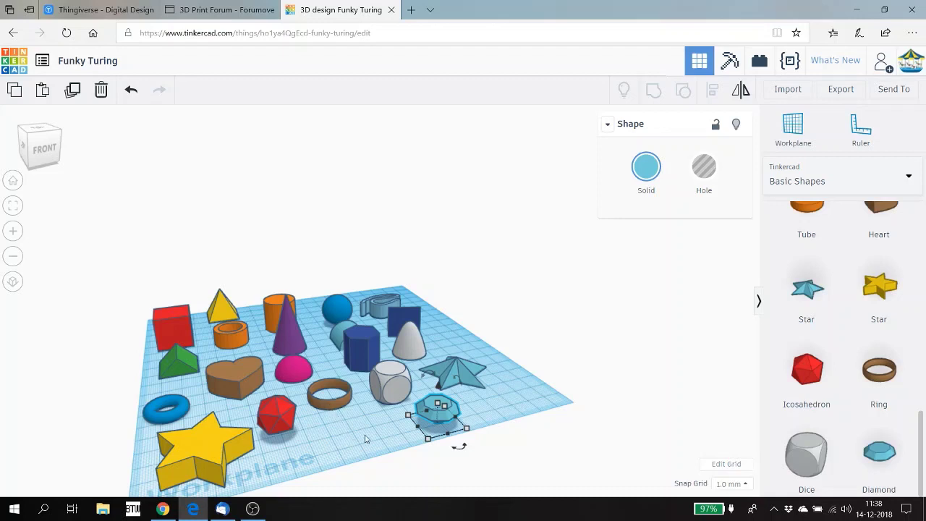
{"action": "key", "text": "Escape"}
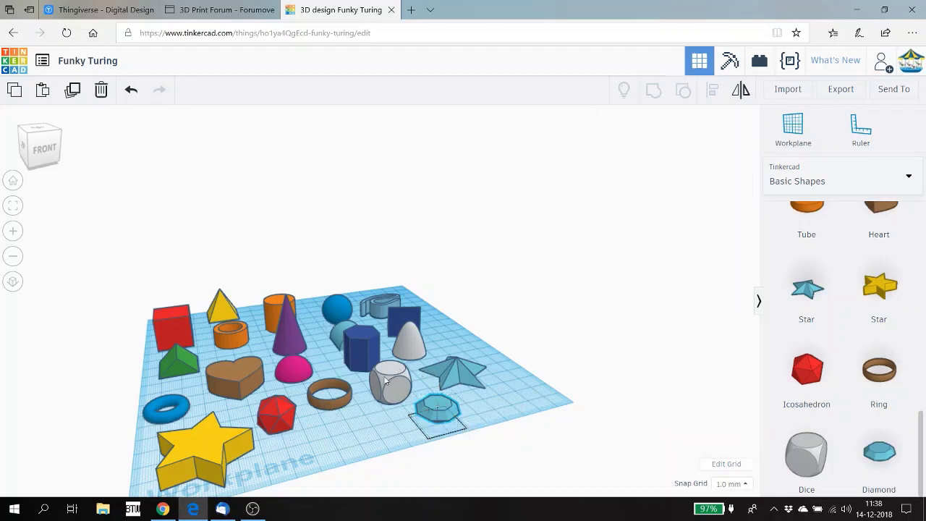
{"action": "left_click", "coordinate": [386, 381]}
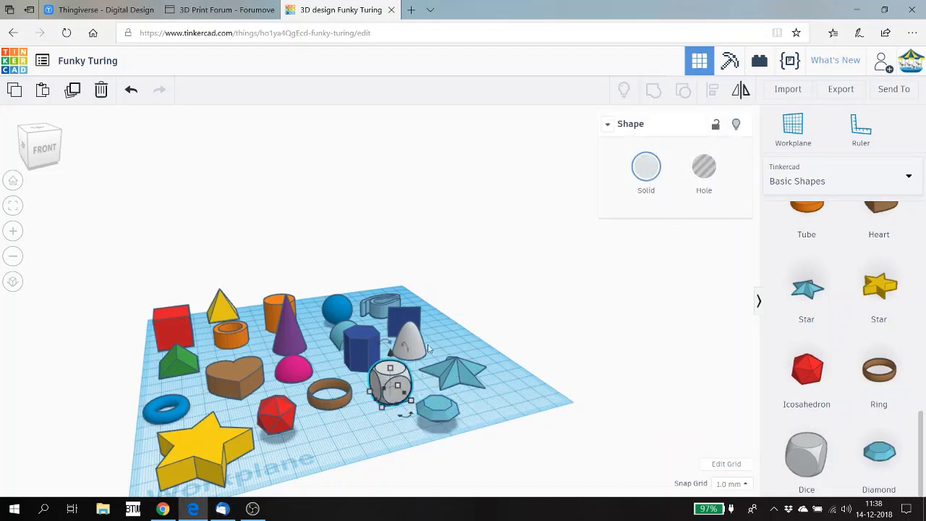
{"action": "left_click", "coordinate": [411, 336]}
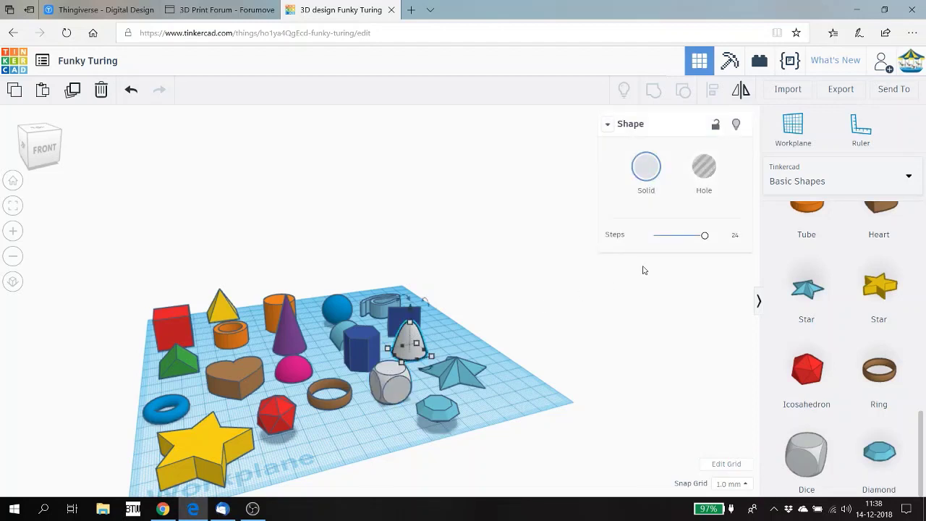
{"action": "left_click", "coordinate": [379, 313]}
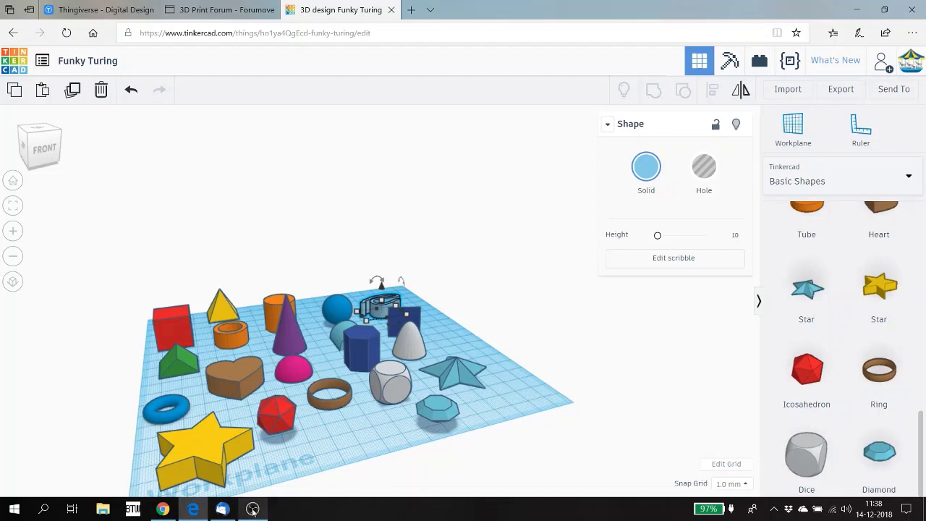
{"action": "mouse_move", "coordinate": [251, 514]}
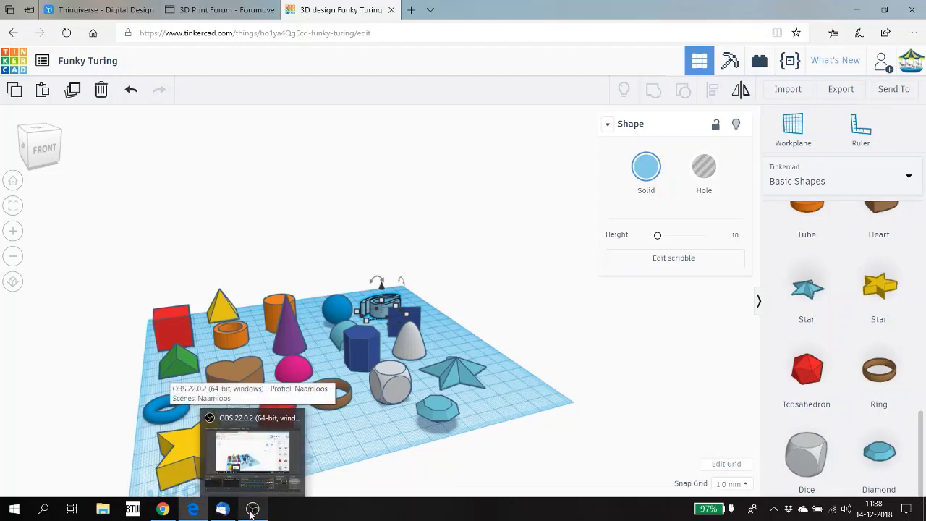